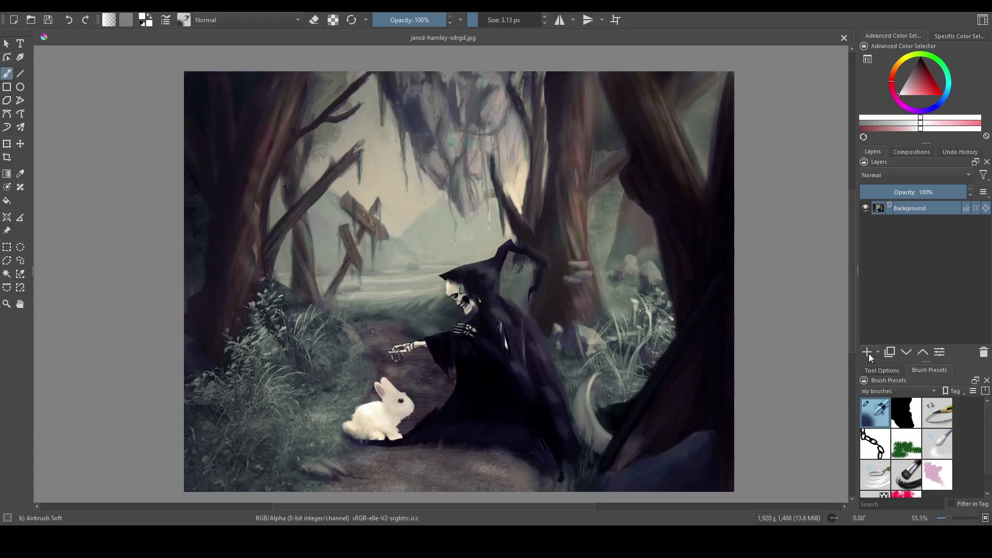
Add two paint layers above the Background layer
left_click(868, 352)
left_click(868, 353)
left_click(868, 352)
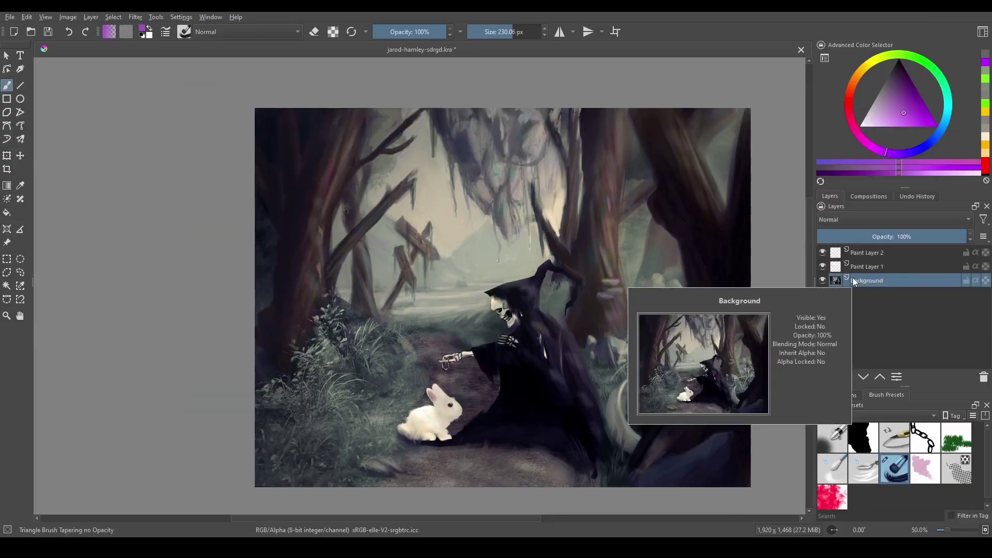
Preview the Background layer at reduced opacity and set it back to 100%
left_click(897, 236)
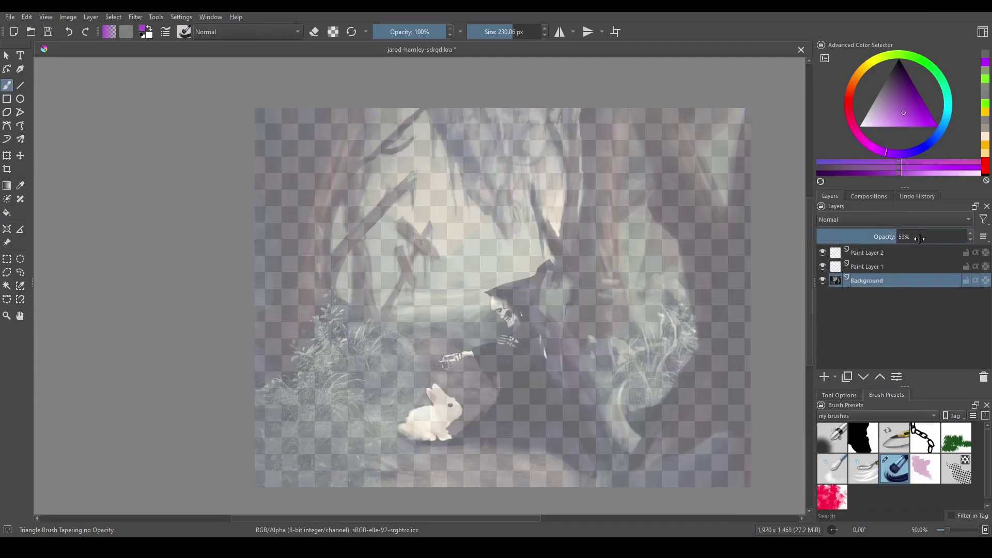
left_click(920, 238)
left_click(937, 238)
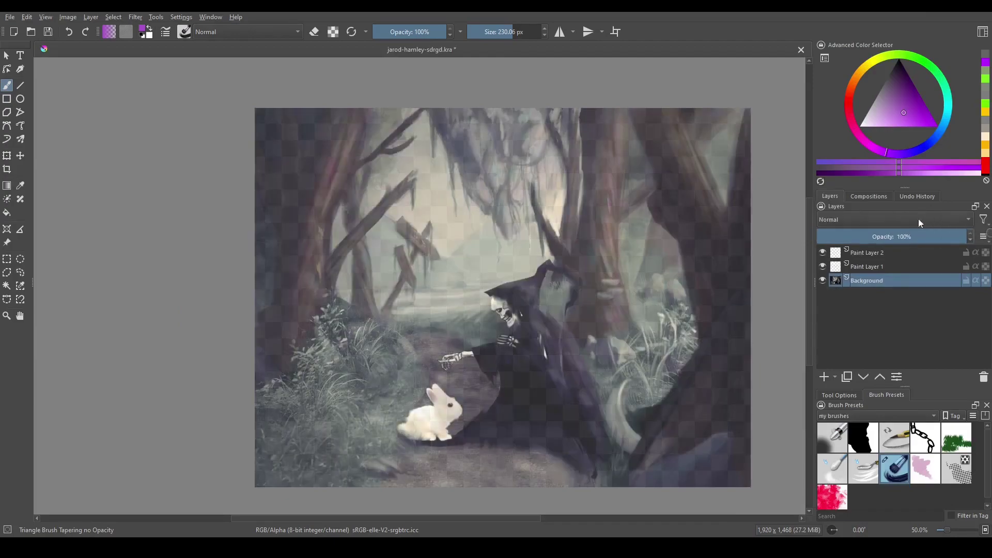
left_click(965, 237)
Set Paint Layer 1's blending mode to Addition
left_click(904, 217)
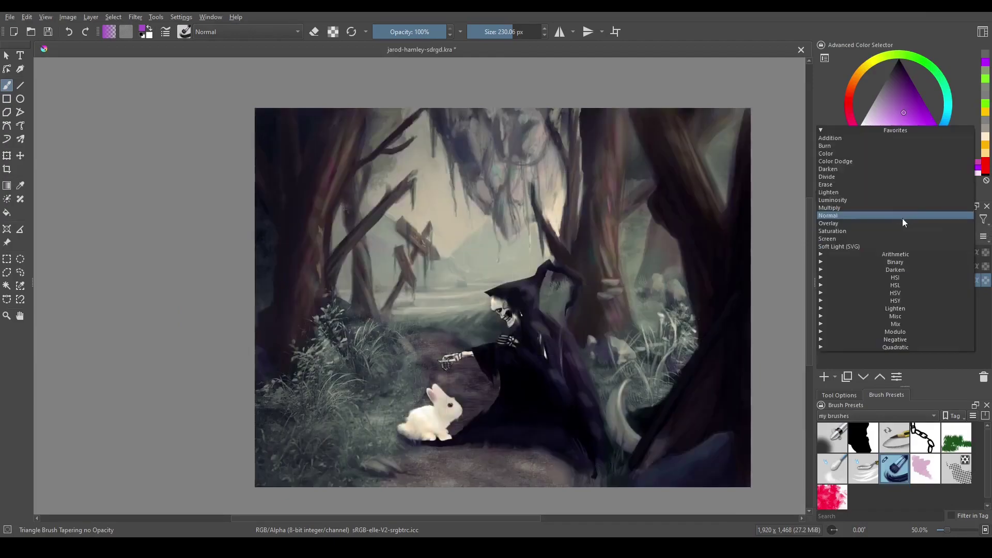
left_click(859, 208)
left_click(878, 267)
left_click(868, 219)
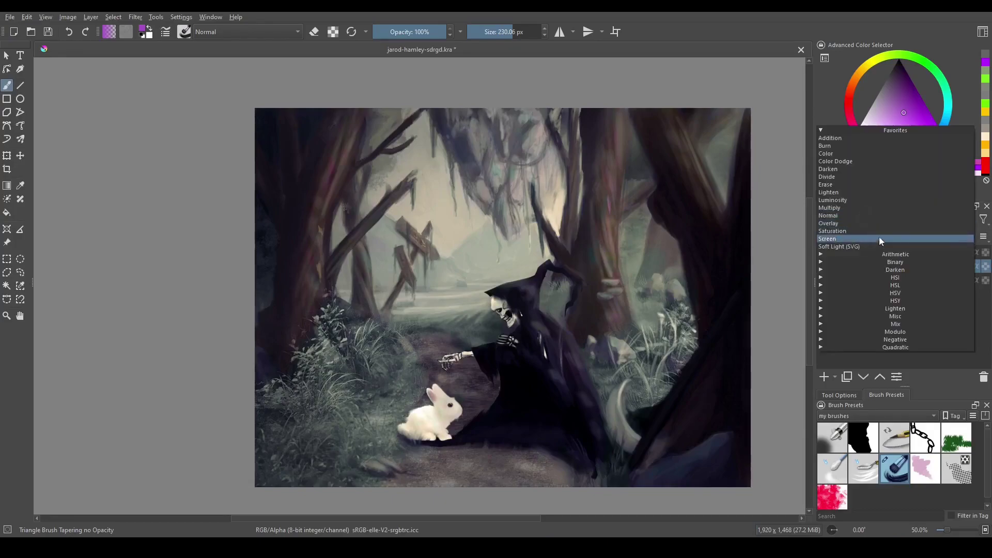
left_click(860, 139)
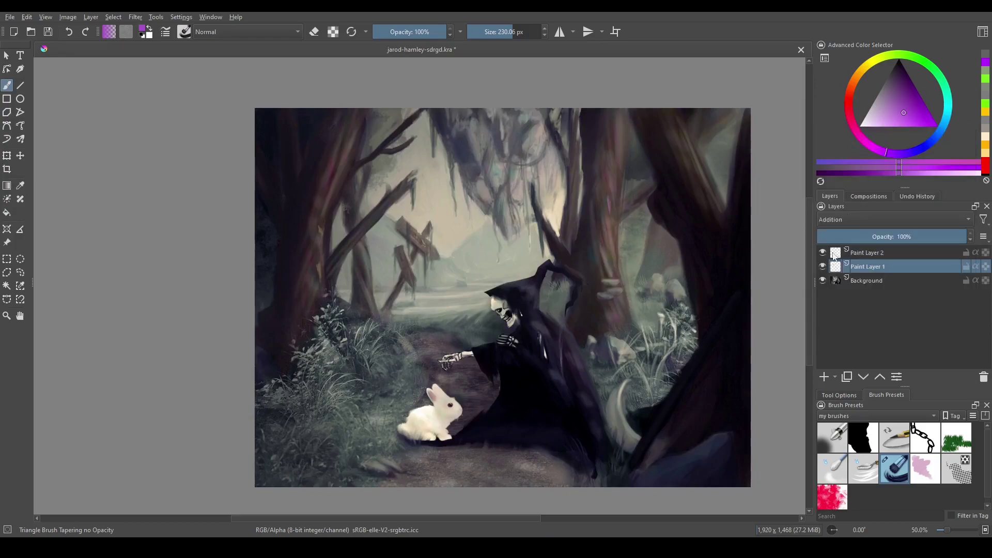
Paint large purple strokes across the middle of the painting on Paint Layer 1 and compare them in Normal blending mode
left_click_drag(493, 226, 594, 226, "shift")
mouse_move(560, 162)
left_mouse_down()
mouse_move(462, 268)
mouse_move(644, 208)
mouse_move(414, 318)
mouse_move(615, 302)
left_mouse_up()
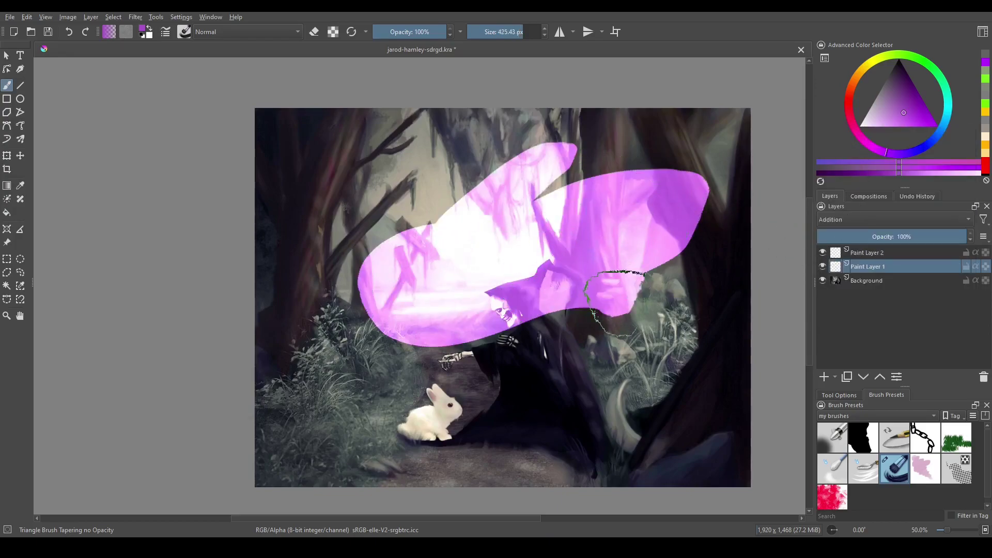
left_click(886, 220)
left_click(854, 293)
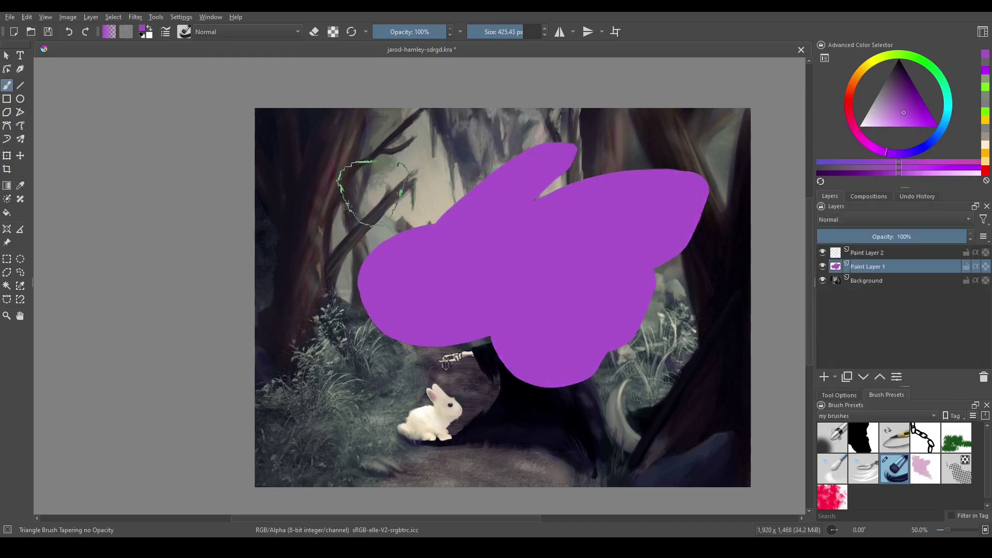
Return Paint Layer 1 to Addition blending and paint more purple strokes over the surrounding trees and bushes
mouse_move(362, 175)
left_mouse_down()
mouse_move(383, 177)
mouse_move(385, 204)
left_mouse_up()
key("ctrl+z")
left_click(866, 219)
left_click(874, 137)
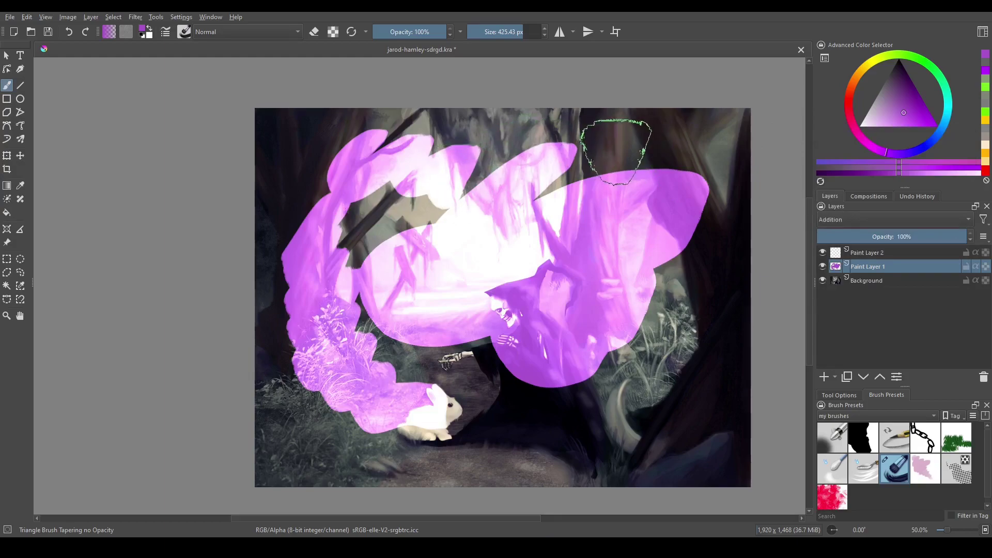
mouse_move(594, 161)
left_mouse_down()
mouse_move(672, 147)
mouse_move(643, 227)
left_mouse_up()
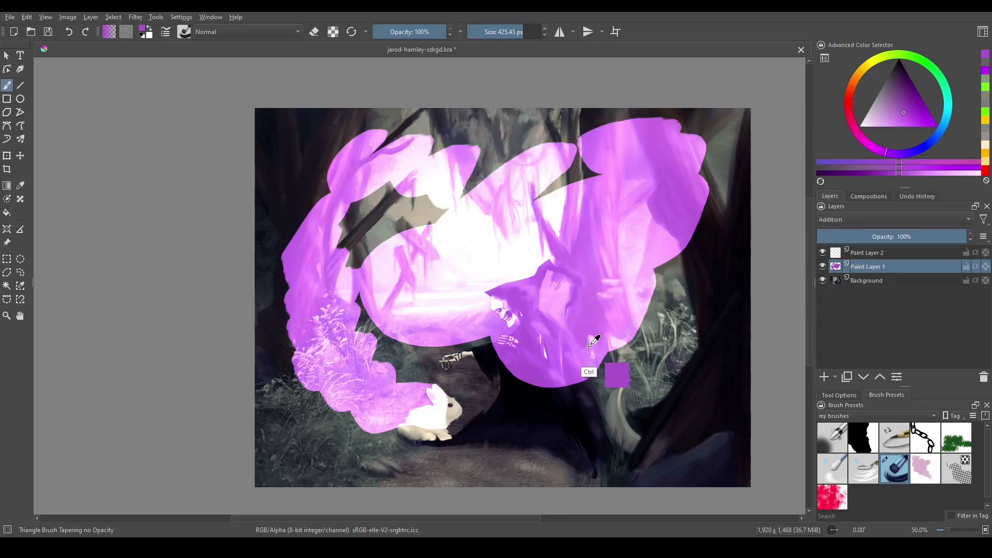
Undo all purple strokes on Paint Layer 1
key("ctrl+z")
key("ctrl+z")
key("ctrl+z")
key("ctrl+z")
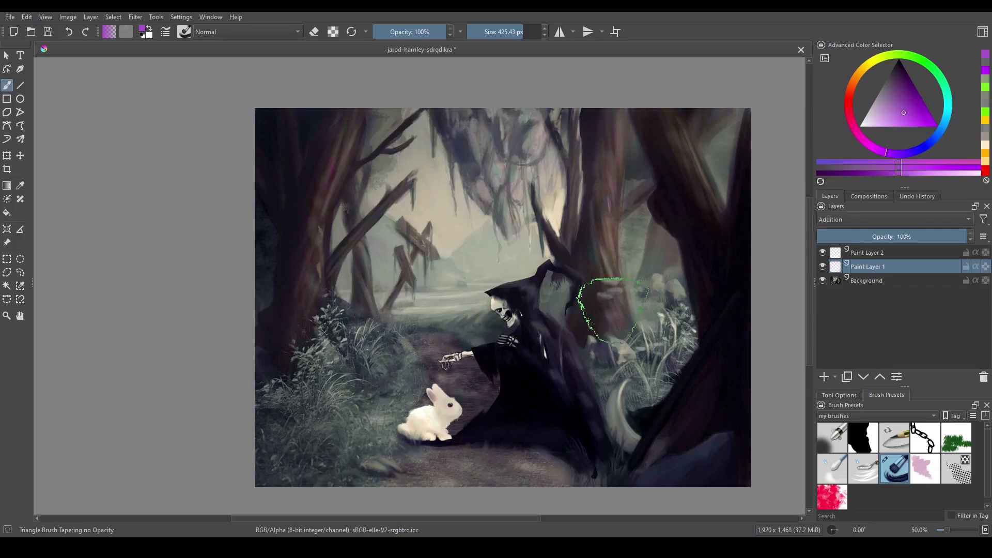
Resize the brush to about 415 px
mouse_move(364, 175)
left_mouse_down("shift")
mouse_move(316, 207)
mouse_move(236, 225)
mouse_move(355, 175)
left_mouse_up("shift")
left_click_drag(336, 231, 428, 197, "shift")
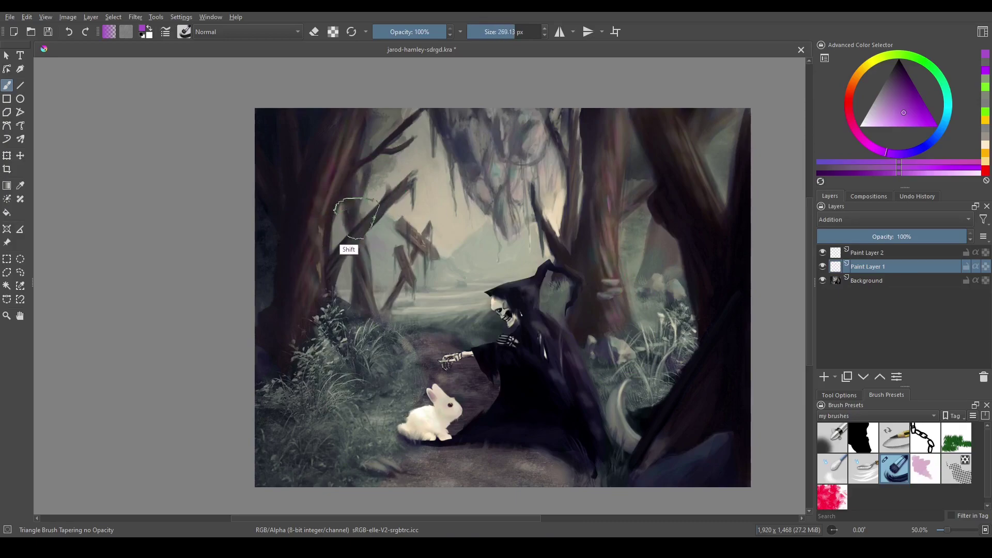
mouse_move(338, 228)
left_mouse_down("shift")
mouse_move(373, 199)
mouse_move(460, 200)
mouse_move(416, 272)
mouse_move(462, 293)
mouse_move(547, 287)
mouse_move(558, 329)
mouse_move(620, 351)
left_mouse_up("shift")
key("ctrl+z")
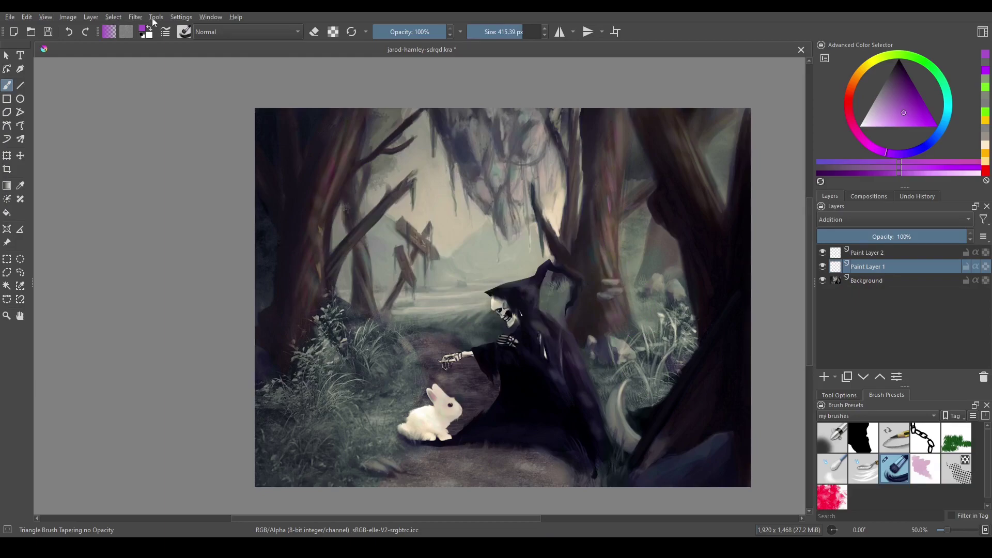
Show the Specific Color Selector docker and bring it to the front
left_click(181, 19)
mouse_move(215, 101)
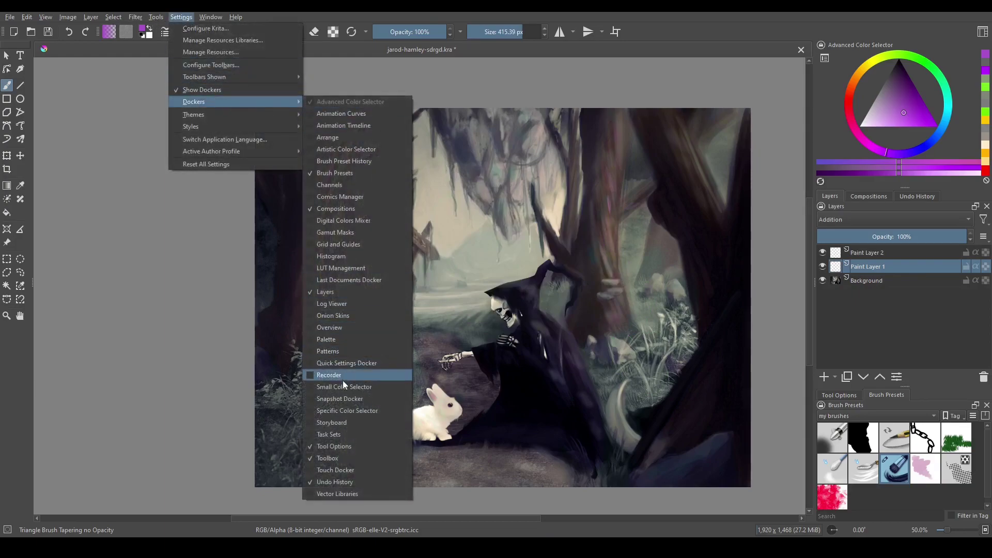
left_click(327, 409)
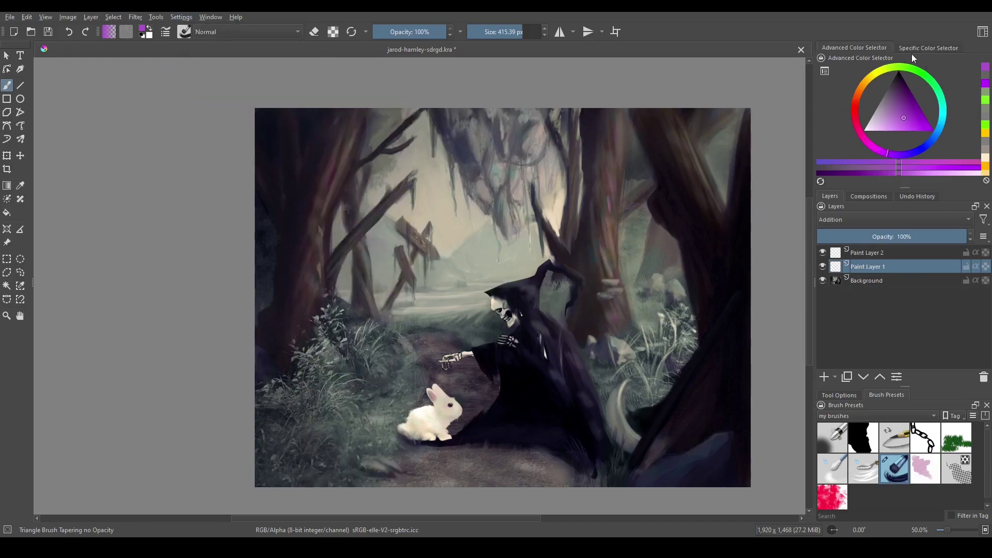
left_click(924, 46)
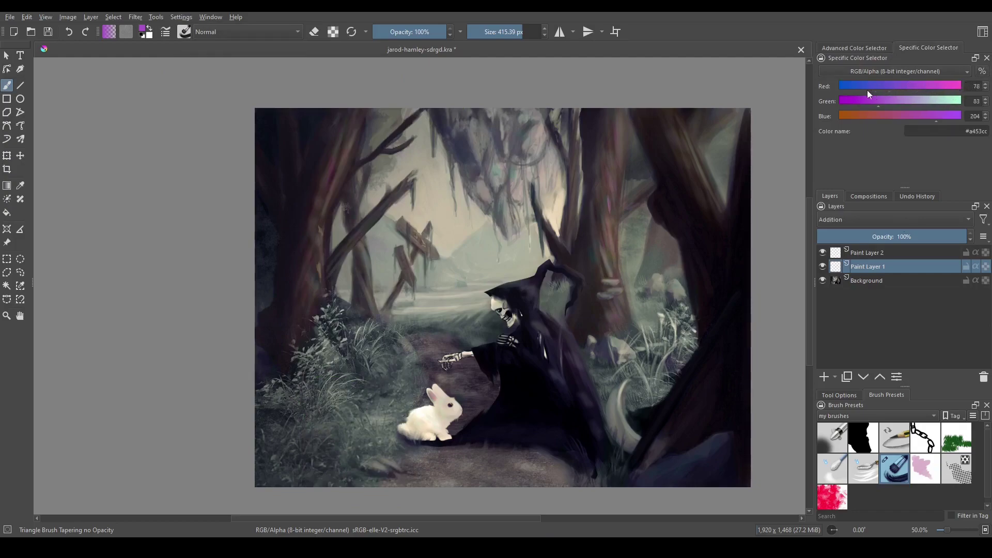
Paint white (RGB 255, 255, 255) over the image centre on Paint Layer 1 and cover part of it with black (0, 0, 0)
left_click_drag(865, 93, 991, 86)
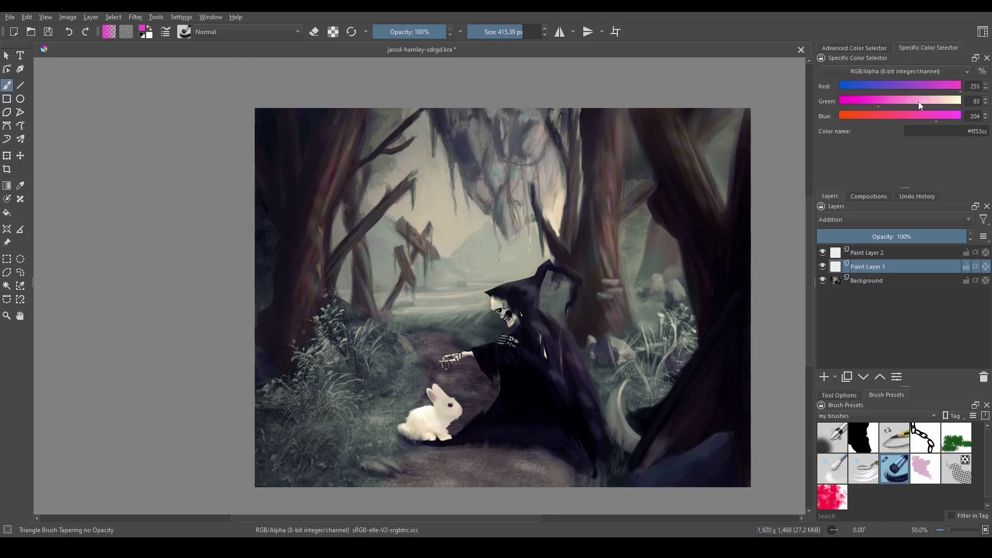
left_click_drag(916, 102, 987, 112)
left_click_drag(468, 219, 516, 279)
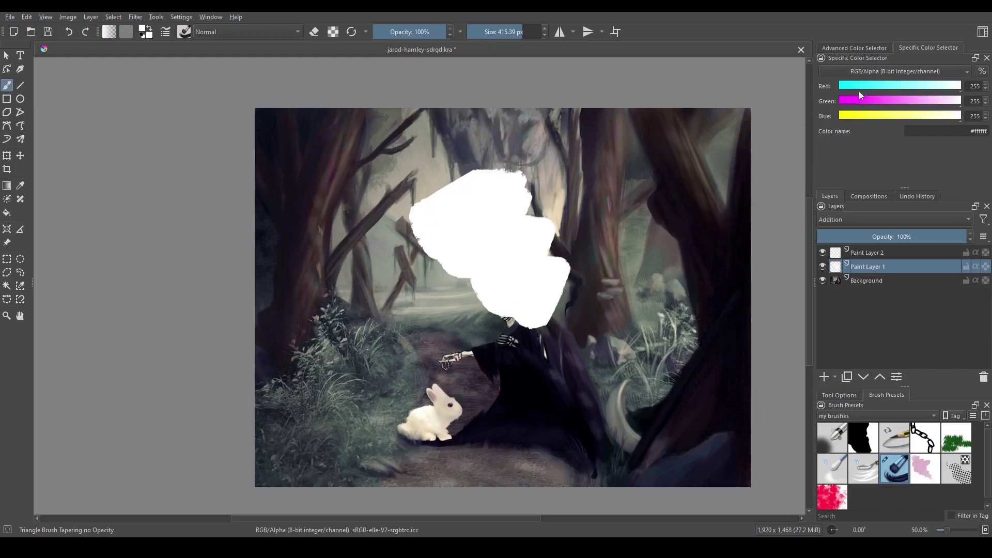
left_click_drag(860, 90, 800, 124)
left_click(558, 181)
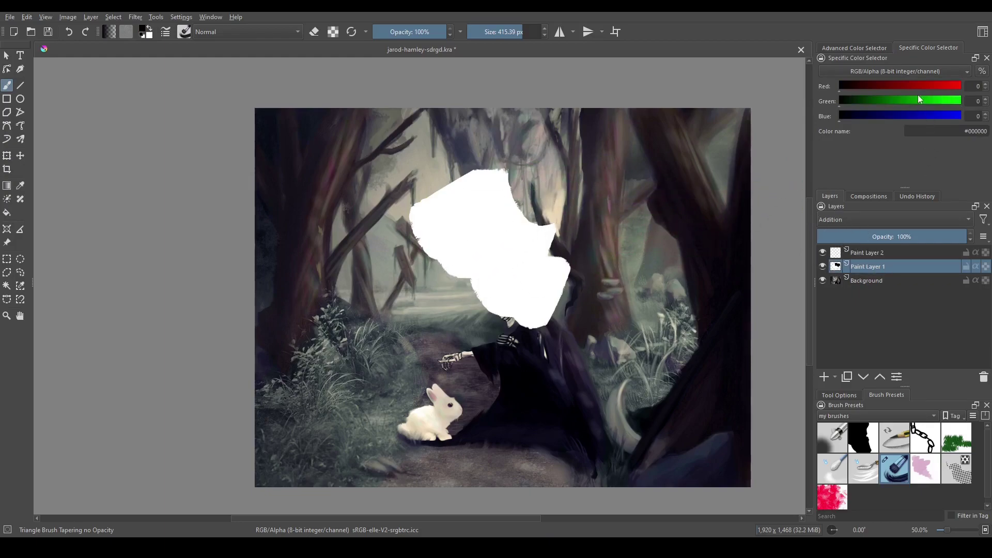
Mix a mid-gray brush color of RGB 124, 117, 116
left_click(898, 86)
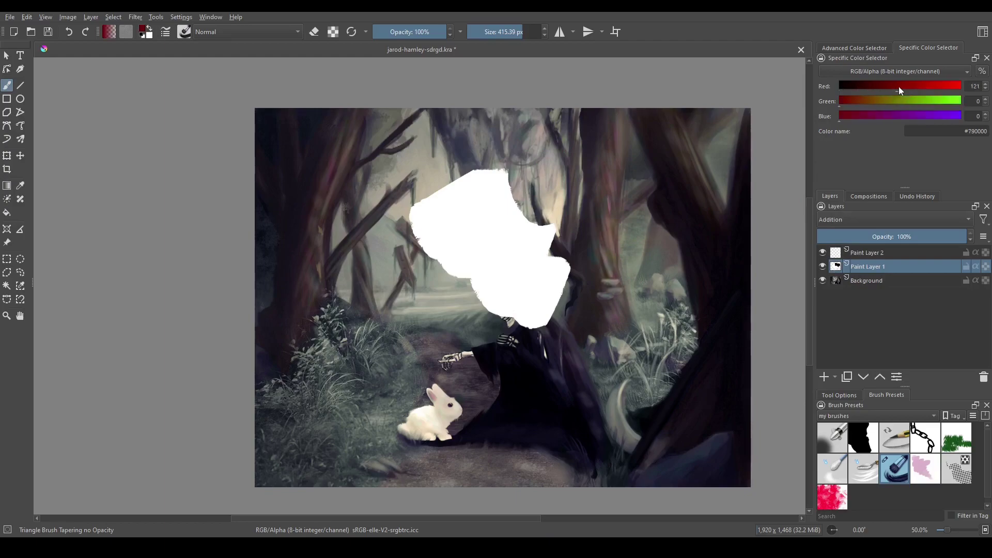
left_click(894, 100)
left_click(893, 116)
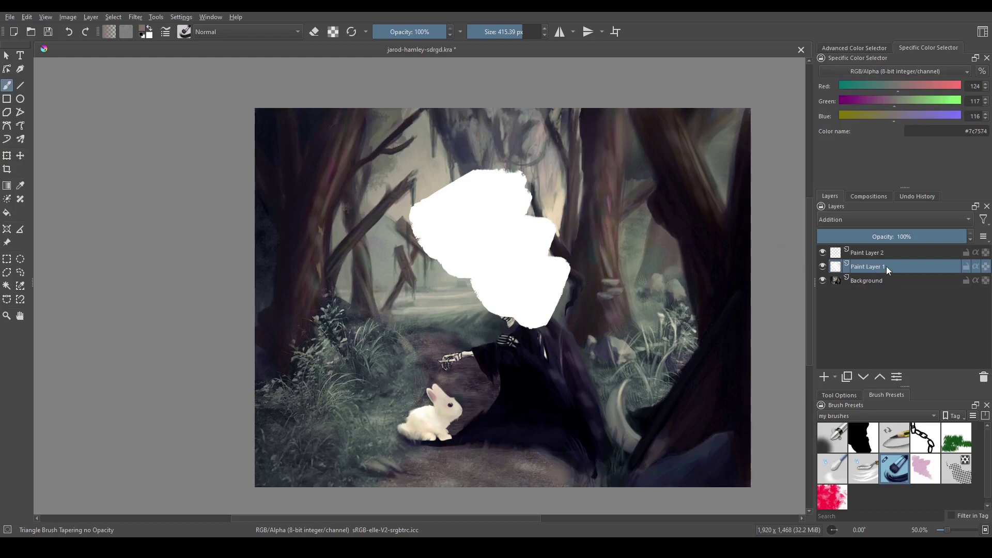
Set Paint Layer 1's blending mode to Normal
left_click(854, 220)
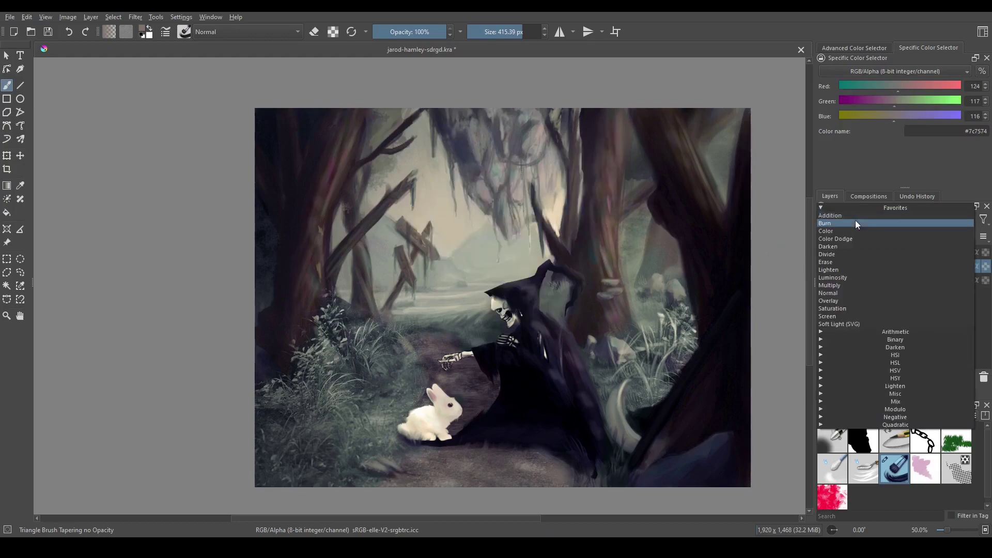
left_click(841, 293)
Try black (RGB 0, 0, 0) strokes on Paint Layer 1 and undo them
left_click_drag(873, 88, 807, 118)
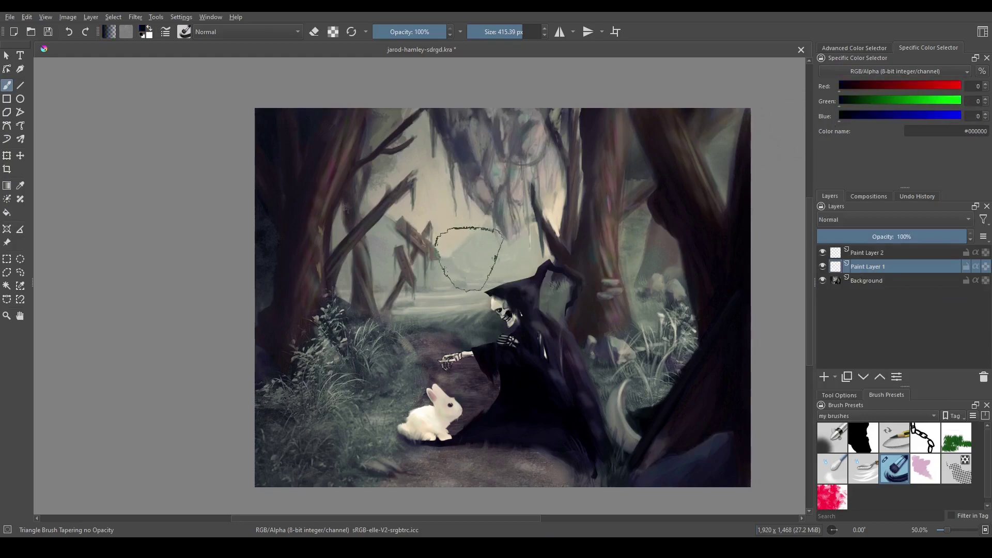
mouse_move(465, 248)
left_mouse_down()
mouse_move(537, 222)
mouse_move(556, 315)
left_mouse_up()
left_click_drag(344, 323, 387, 315)
key("ctrl+z")
key("ctrl+z")
Set the brush color to RGB 255, 0, 0 and paint a vertical red stroke over the reaper on Paint Layer 1
left_click(881, 254)
left_click(846, 88)
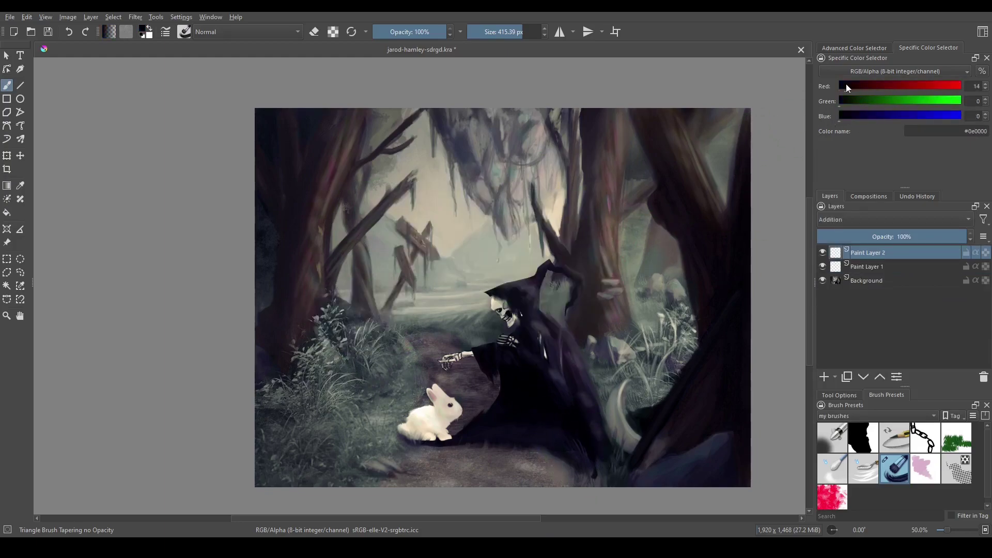
left_click(893, 265)
left_click_drag(857, 85, 990, 87)
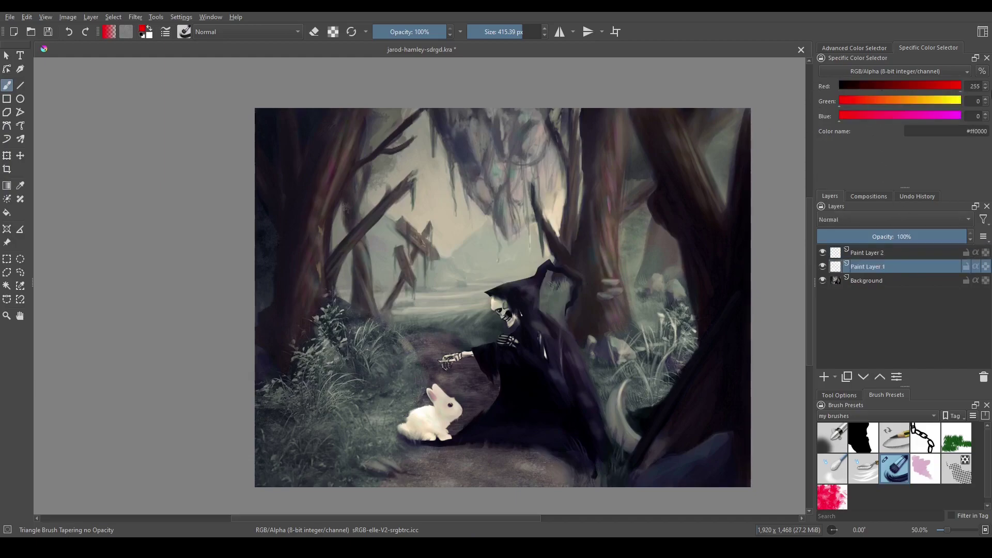
left_click_drag(511, 197, 514, 375)
Raise green to 255 for yellow and paint over the red stroke on Paint Layer 2 in Addition mode
left_click(905, 252)
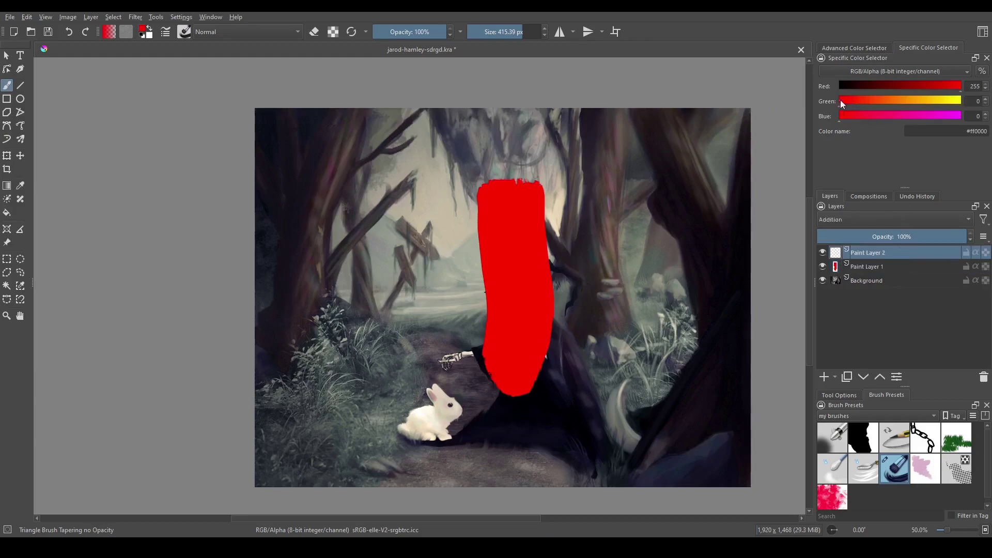
left_click_drag(885, 99, 959, 100)
mouse_move(516, 191)
left_mouse_down()
mouse_move(515, 349)
mouse_move(502, 217)
left_mouse_up()
left_click(514, 250, "ctrl")
left_click(513, 250, "ctrl")
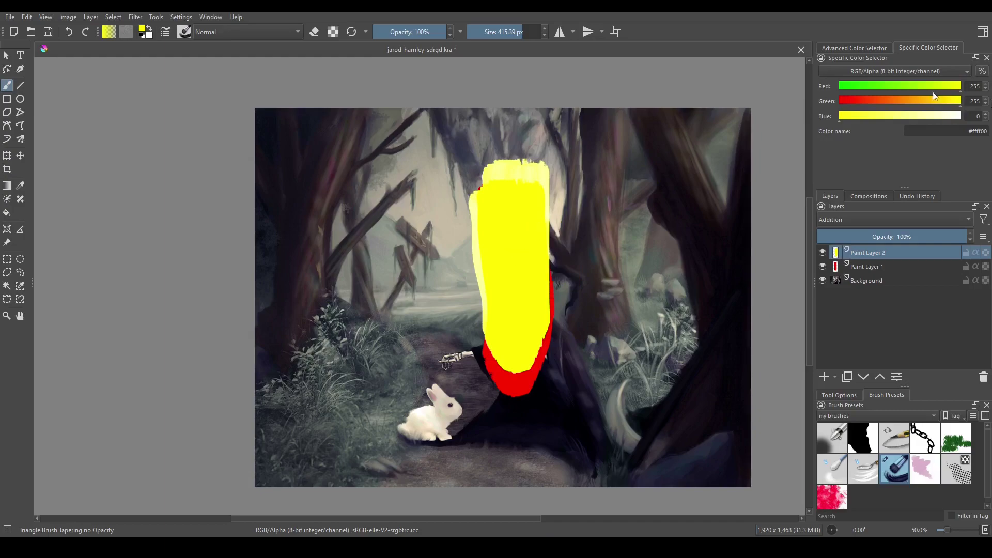
mouse_move(957, 87)
left_mouse_down()
mouse_move(940, 88)
mouse_move(949, 87)
left_mouse_up()
mouse_move(972, 87)
left_mouse_down()
mouse_move(981, 86)
mouse_move(814, 92)
mouse_move(991, 93)
left_mouse_up()
left_click(972, 88)
double_click(974, 87)
left_click(971, 88)
Undo the yellow and red test strokes
key("ctrl+z")
key("ctrl+z")
key("ctrl+z")
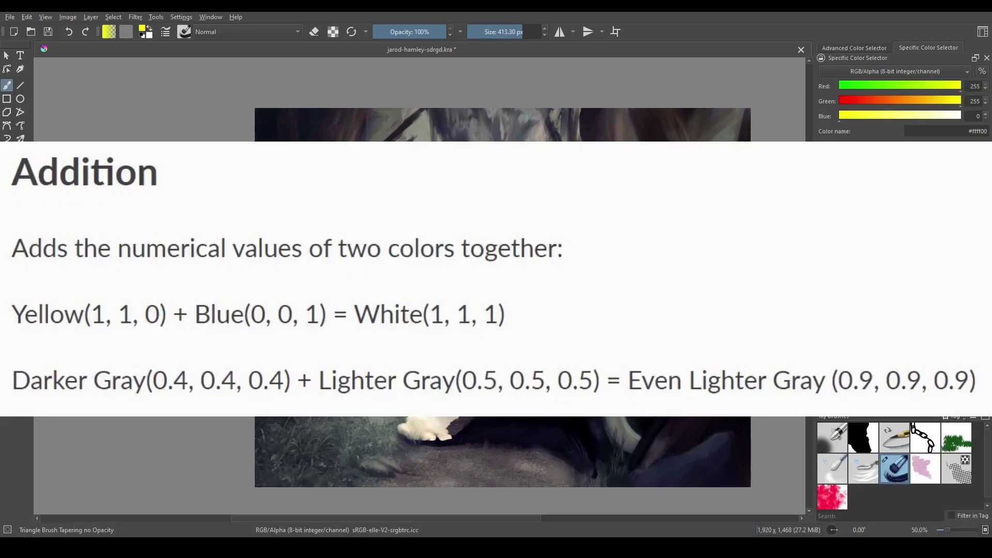
Reduce the brush size to about 52 px
key("bracketleft")
key("bracketleft")
key("bracketleft")
key("bracketleft")
key("bracketleft")
key("bracketleft")
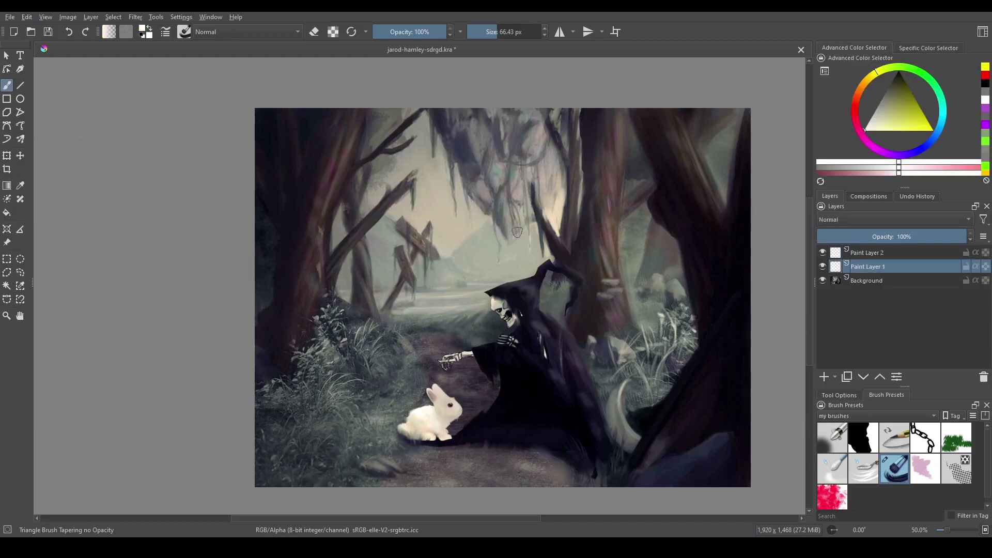
Try a white mark on Paint Layer 1, undo it, and reduce the brush size to about 24 px
key("bracketleft")
left_click(346, 223)
mouse_move(372, 197)
left_mouse_down()
mouse_move(388, 220)
mouse_move(373, 200)
mouse_move(364, 216)
mouse_move(403, 213)
left_mouse_up()
key("ctrl+z")
key("bracketleft")
key("bracketleft")
key("bracketleft")
Handwrite the formula "(.5+.5.0) x (.5 )" in white across the upper part of the painting on Paint Layer 1
mouse_move(398, 207)
left_mouse_down()
mouse_move(445, 207)
mouse_move(489, 189)
mouse_move(503, 226)
left_mouse_up()
left_click_drag(316, 165, 324, 234)
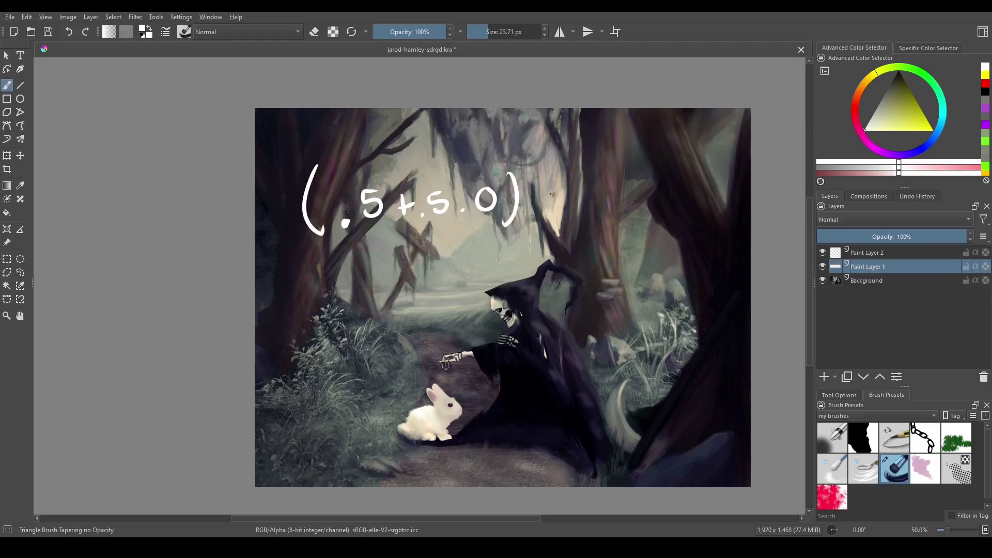
mouse_move(533, 186)
left_mouse_down()
mouse_move(557, 213)
mouse_move(534, 217)
left_mouse_up()
left_click_drag(586, 175, 588, 225)
left_click_drag(685, 159, 689, 223)
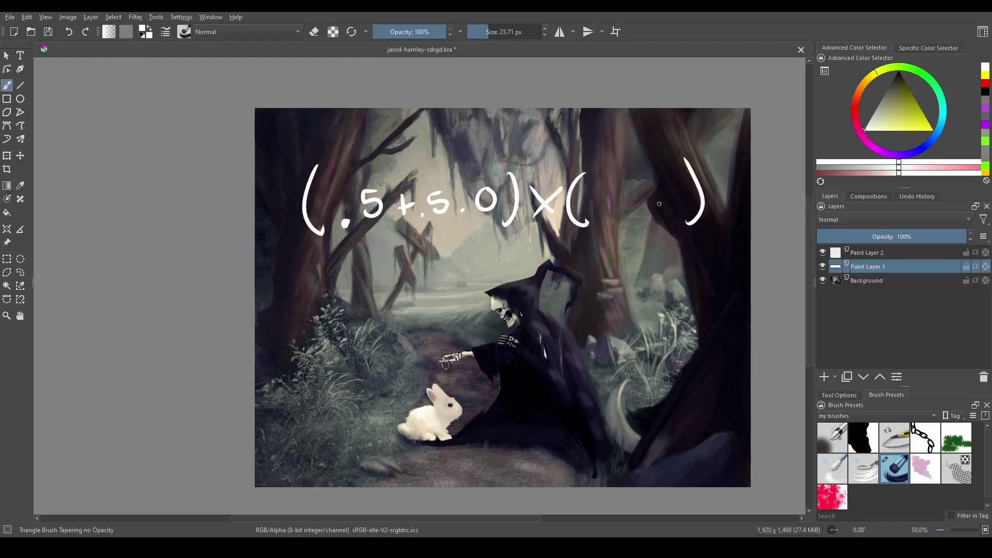
mouse_move(622, 184)
left_mouse_down()
mouse_move(602, 187)
mouse_move(605, 212)
left_mouse_up()
Circle the two .5 values in the first bracket and handwrite a 2 and further calculation marks below the formula
mouse_move(366, 174)
left_mouse_down()
mouse_move(385, 176)
mouse_move(429, 235)
mouse_move(459, 194)
left_mouse_up()
mouse_move(308, 283)
left_mouse_down()
mouse_move(319, 303)
mouse_move(341, 301)
left_mouse_up()
left_click_drag(354, 275, 341, 276)
mouse_move(340, 276)
left_mouse_down()
mouse_move(352, 287)
mouse_move(345, 298)
mouse_move(365, 275)
left_mouse_up()
mouse_move(365, 275)
left_mouse_down()
mouse_move(374, 295)
mouse_move(342, 352)
left_mouse_up()
left_click_drag(353, 324, 389, 342)
left_click_drag(418, 309, 418, 335)
mouse_move(357, 304)
left_mouse_down()
mouse_move(409, 362)
mouse_move(369, 292)
left_mouse_up()
mouse_move(482, 307)
left_mouse_down()
mouse_move(480, 331)
mouse_move(493, 319)
mouse_move(542, 337)
mouse_move(594, 337)
left_mouse_up()
Undo the handwritten marks added after the 2
key("ctrl+z")
key("ctrl+z")
key("ctrl+z")
key("ctrl+z")
key("ctrl+z")
key("ctrl+z")
key("ctrl+z")
key("ctrl+z")
key("ctrl+z")
key("ctrl+z")
key("ctrl+z")
key("ctrl+z")
key("ctrl+z")
key("ctrl+z")
key("ctrl+z")
key("ctrl+z")
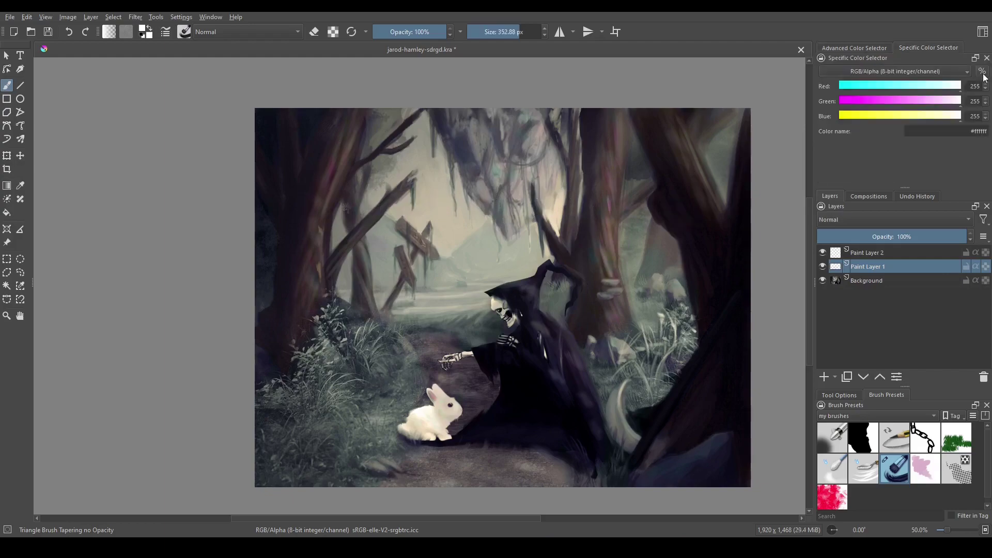
Show the color channel values as percentages and set red to 100%
left_click(983, 73)
left_click_drag(923, 88, 959, 87)
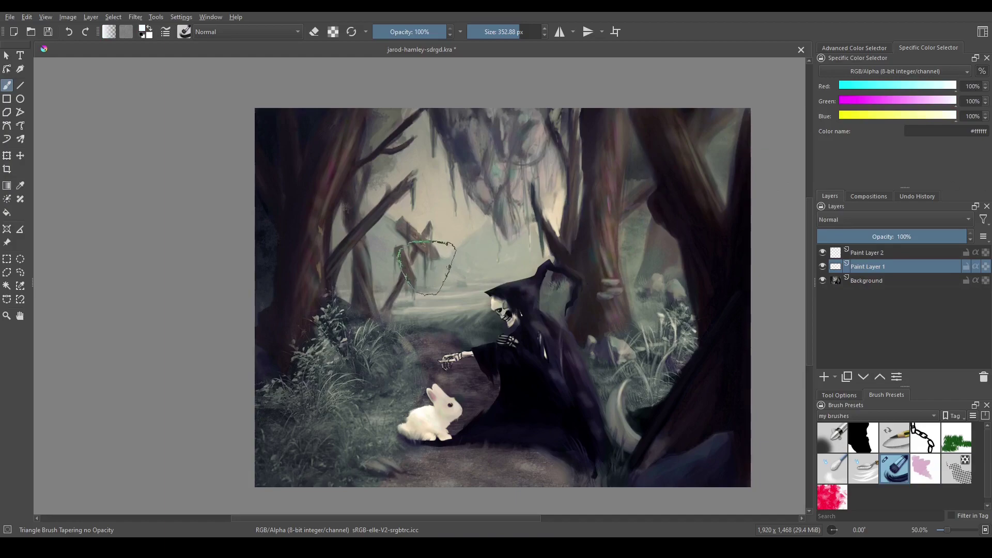
Select Paint Layer 2 and toggle the percentage display of the color channel values
left_click(910, 252)
left_click(982, 73)
left_click(982, 72)
left_click(983, 72)
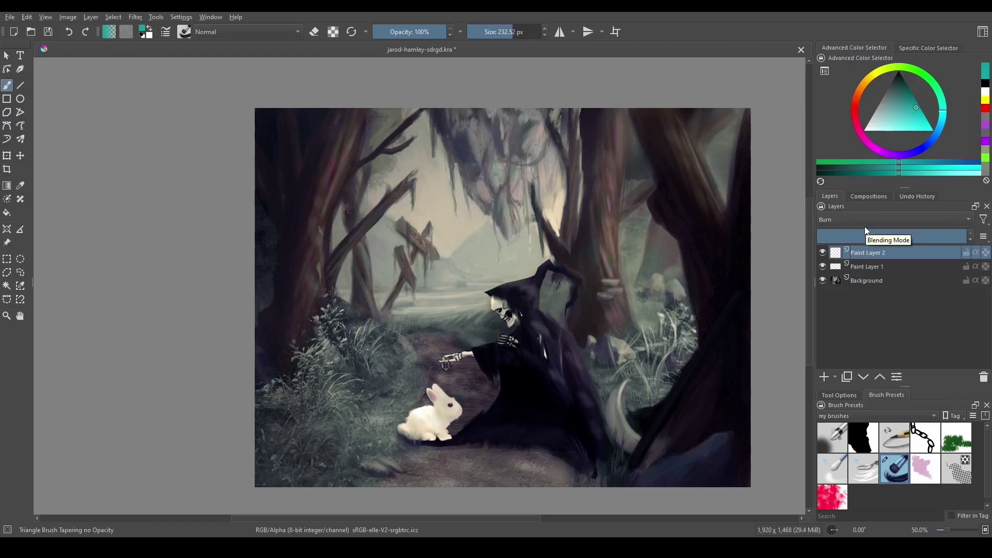
Set Paint Layer 2's blending mode to Divide and reduce the brush size to about 57 px
left_click(839, 219)
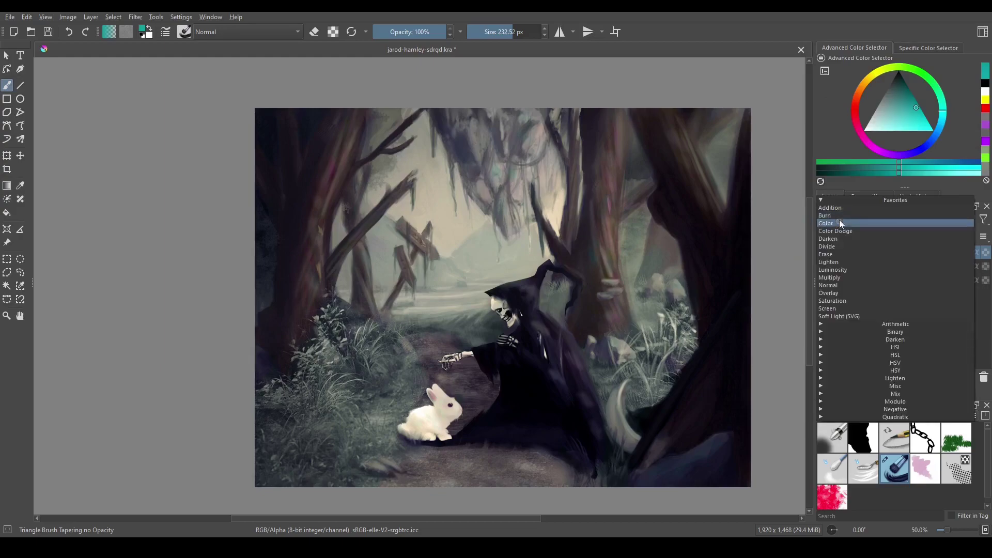
left_click(837, 246)
left_click_drag(485, 276, 418, 274)
left_click_drag(485, 259, 466, 261)
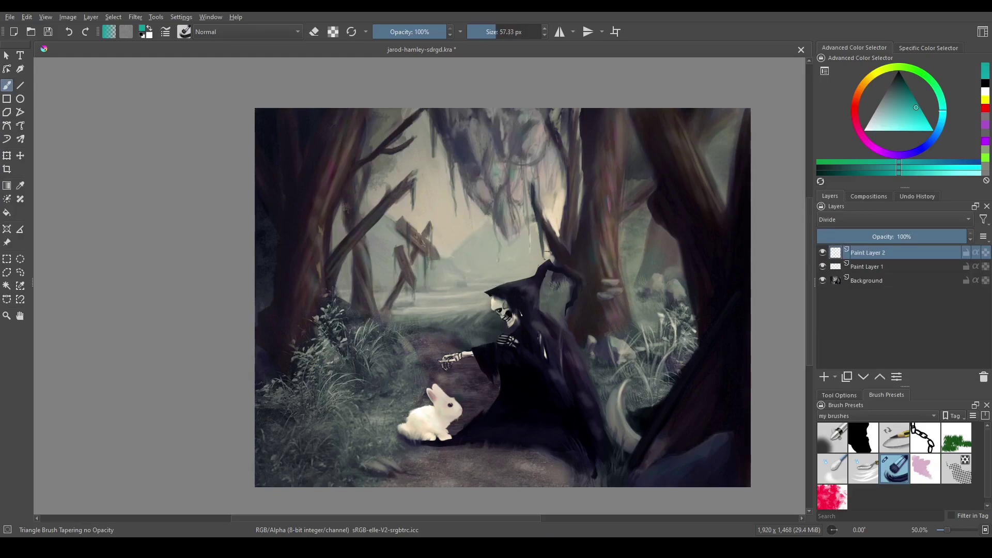
Show the RGB channel values and sample colors from the dark branch above the hooded figure
left_click(920, 47)
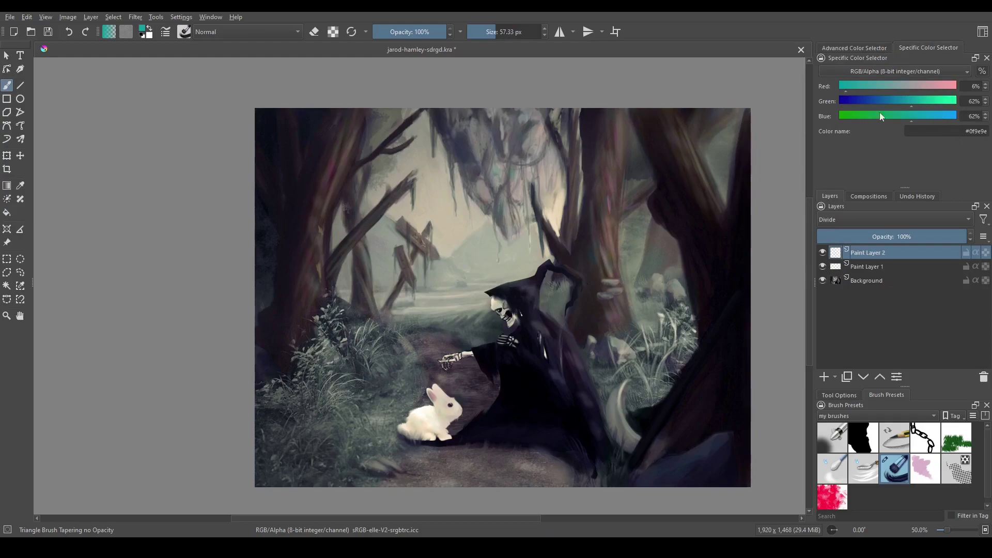
left_click_drag(529, 228, 547, 289)
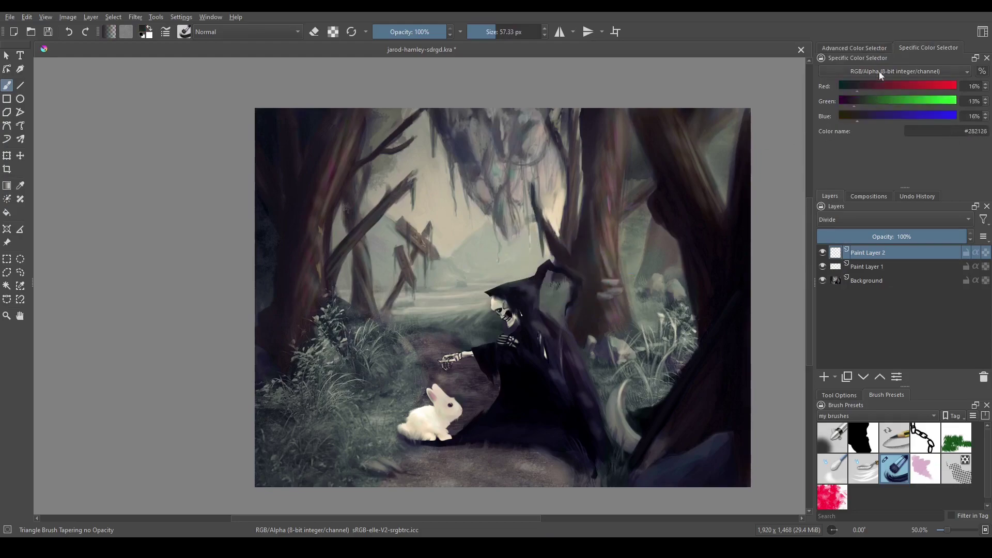
left_click(871, 49)
Choose a saturated magenta, check its channel values, and paint a large patch over the hanging foliage and hood with a brush of about 288 px
left_click_drag(898, 108, 927, 122)
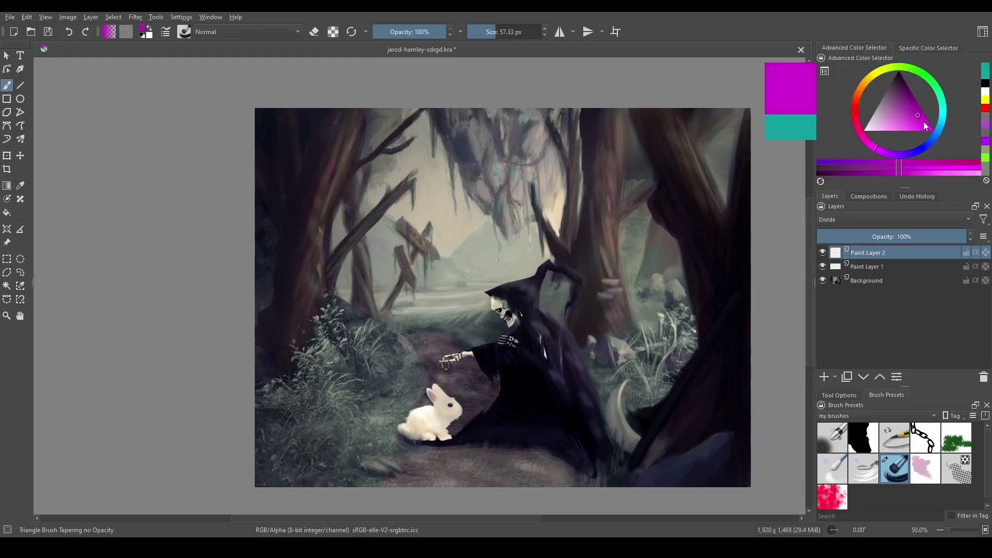
mouse_move(496, 196)
left_mouse_down()
mouse_move(470, 223)
mouse_move(475, 246)
mouse_move(518, 237)
mouse_move(503, 270)
mouse_move(532, 272)
left_mouse_up()
left_click(925, 47)
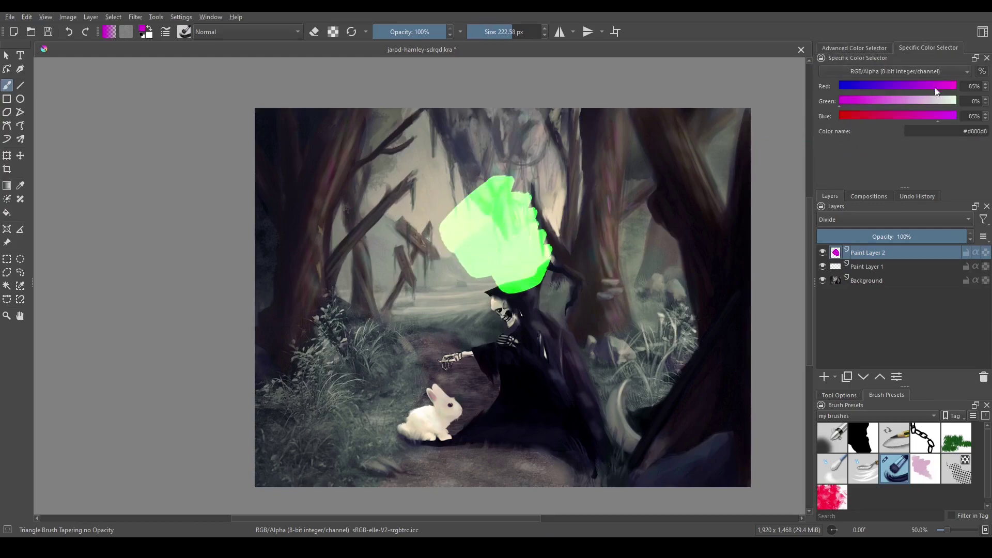
left_click(873, 49)
mouse_move(442, 212)
left_mouse_down()
mouse_move(405, 251)
mouse_move(424, 270)
mouse_move(465, 257)
mouse_move(477, 320)
mouse_move(598, 260)
mouse_move(569, 239)
mouse_move(554, 165)
mouse_move(474, 183)
mouse_move(432, 220)
left_mouse_up()
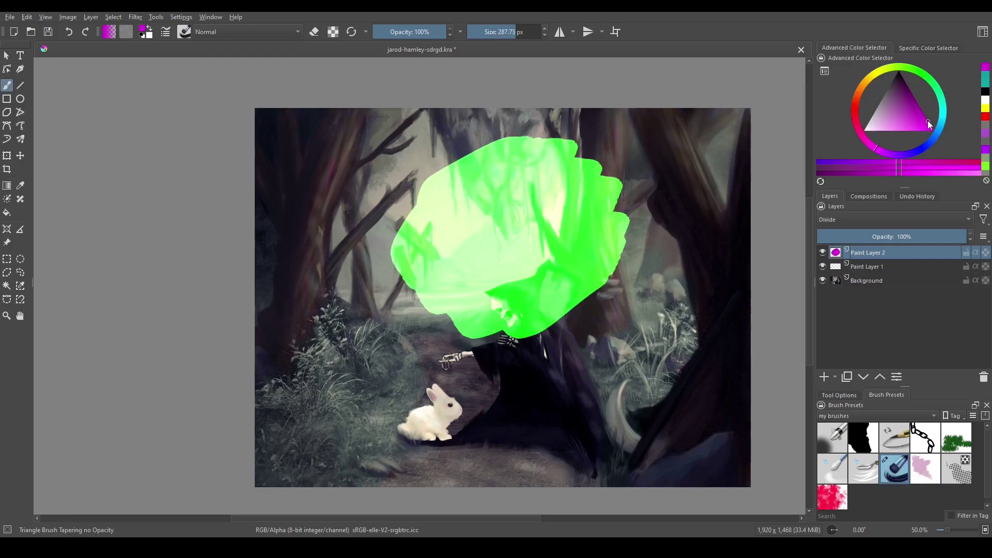
Pick a bright green and paint a patch over the trees and undergrowth on the painting's left side
left_click(876, 149)
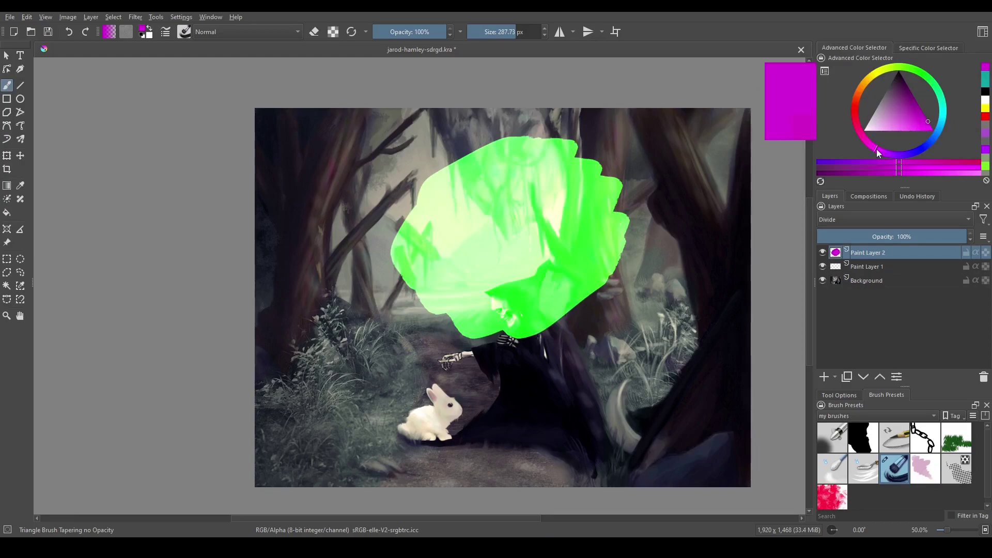
left_click(929, 77)
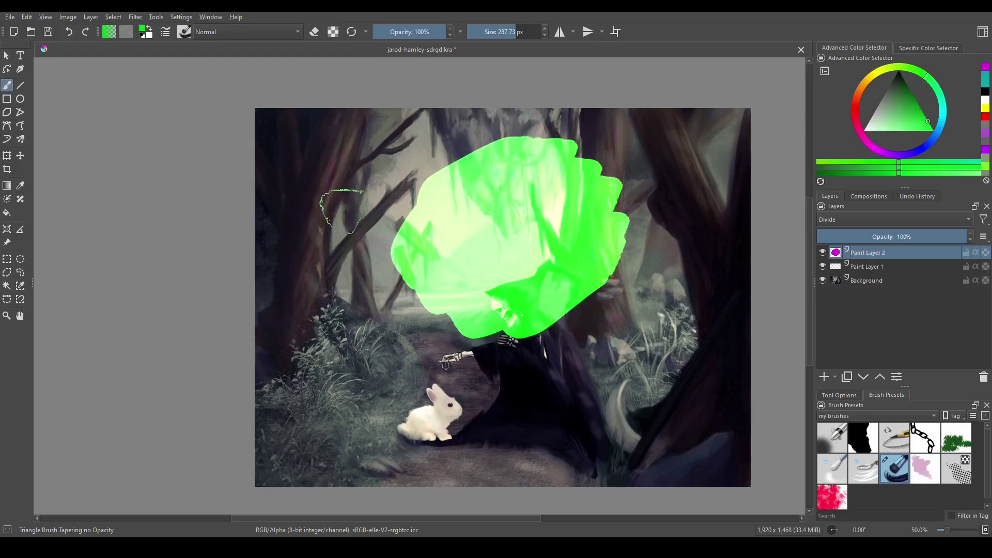
mouse_move(349, 207)
left_mouse_down()
mouse_move(334, 266)
mouse_move(383, 261)
mouse_move(341, 320)
mouse_move(340, 357)
mouse_move(407, 351)
mouse_move(514, 390)
left_mouse_up()
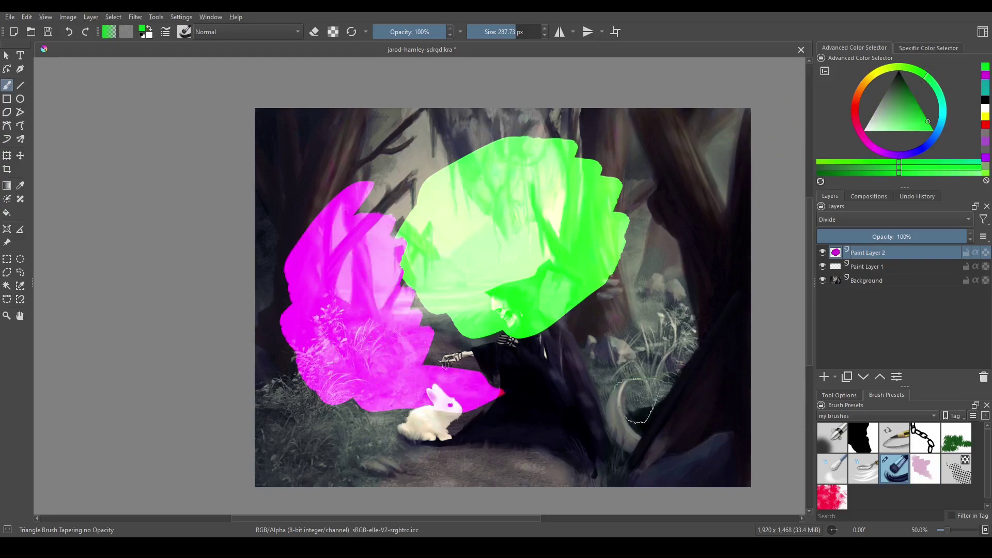
Undo the green strokes and the magenta patch's enlargement, returning Paint Layer 2 to Burn blending
key("ctrl+z")
key("ctrl+z")
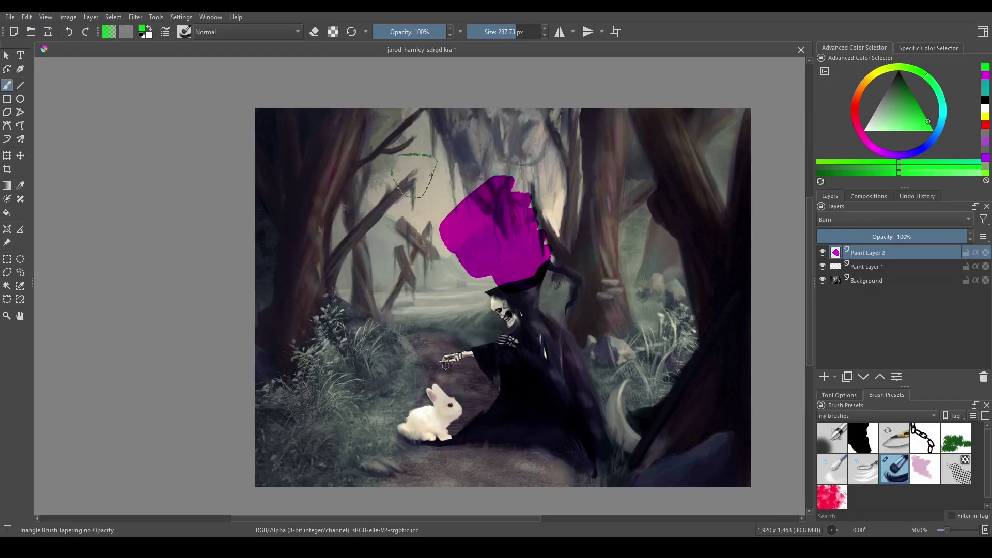
Select Paint Layer 1 and handwrite the fraction 1/255 in white with a brush of about 19 px
left_click(440, 287, "ctrl")
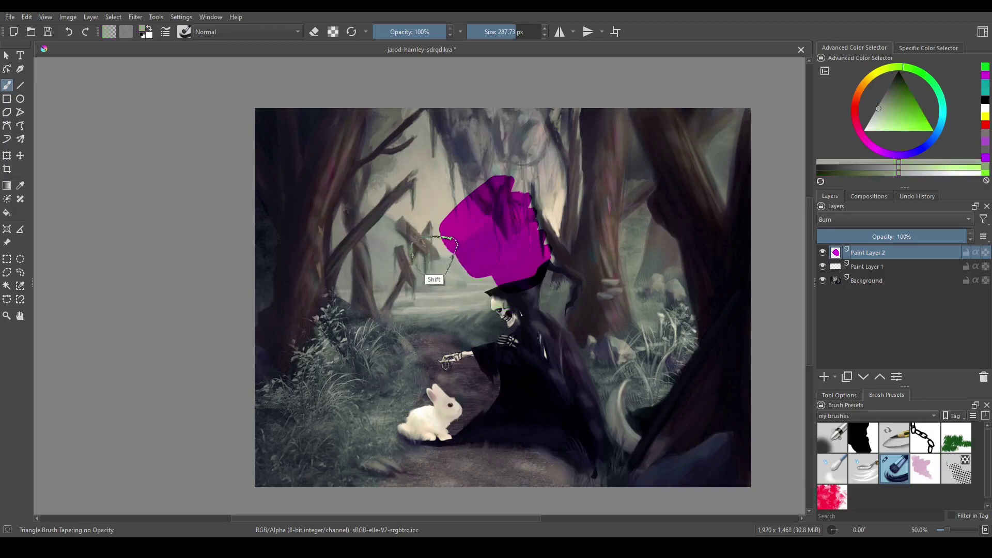
left_click_drag(431, 253, 364, 261, "shift")
left_click(852, 266)
left_click(863, 130)
left_click_drag(590, 210, 514, 212, "shift")
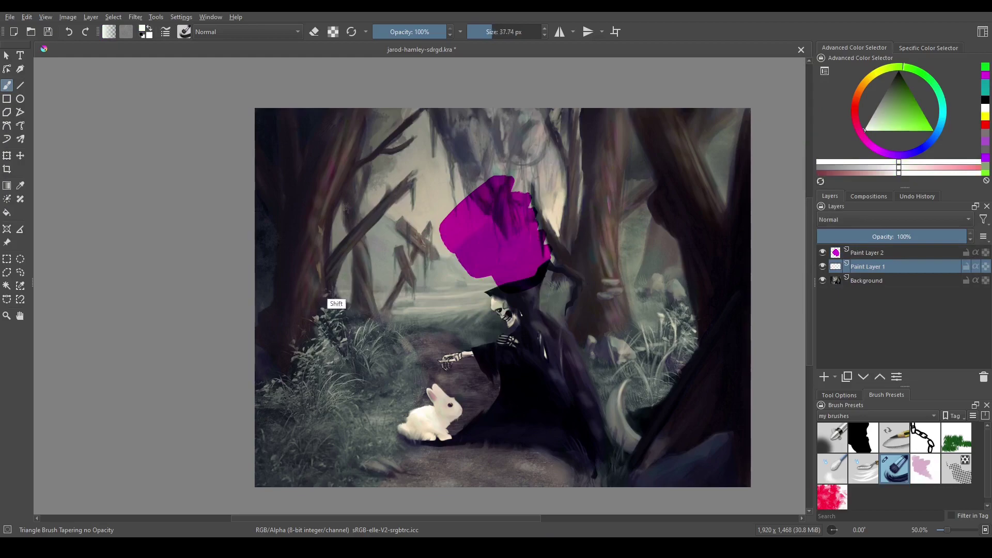
mouse_move(336, 298)
left_mouse_down("shift")
mouse_move(326, 299)
mouse_move(400, 297)
left_mouse_up("shift")
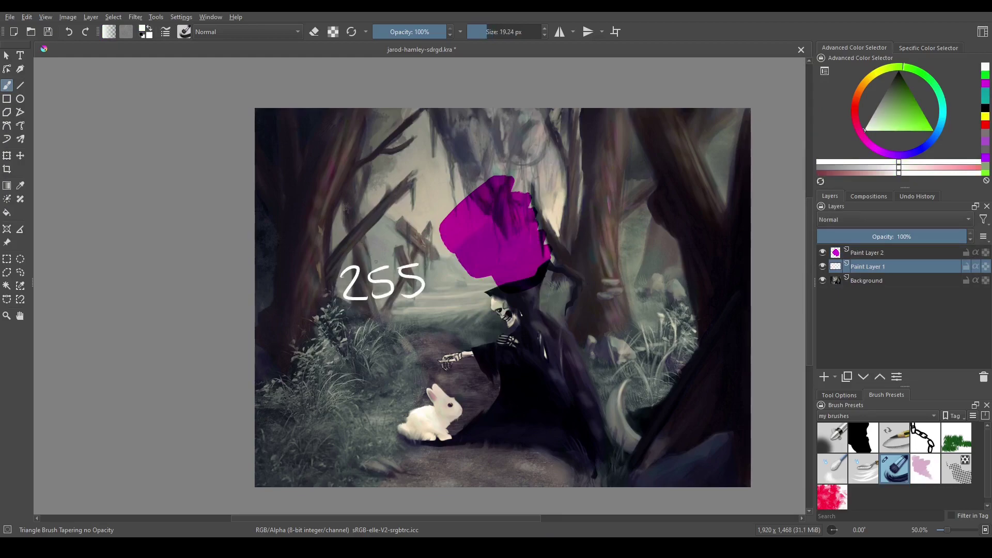
left_click_drag(326, 258, 435, 251)
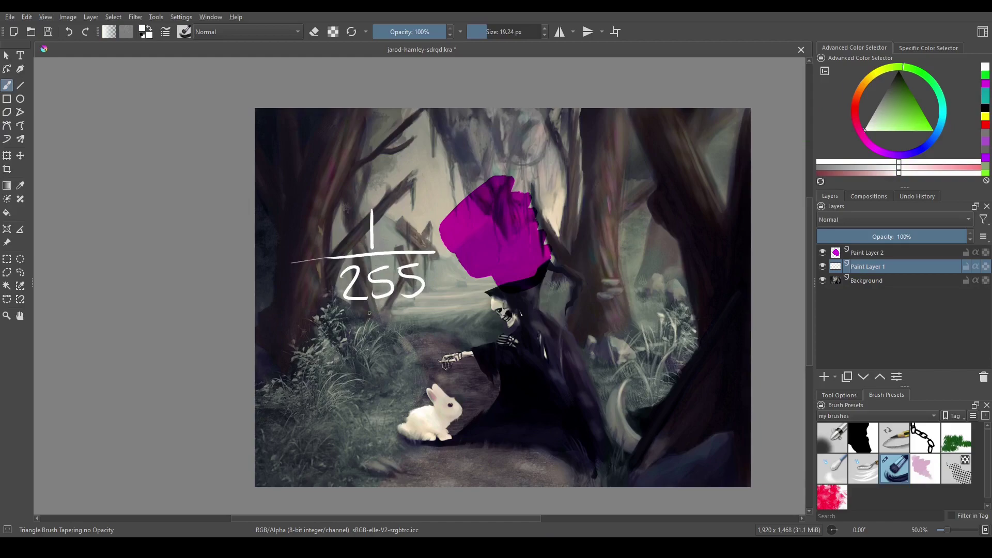
Clear Paint Layer 1 and handwrite the fraction 1 over 47.5, with 47.5 over 1 below it
key("Delete")
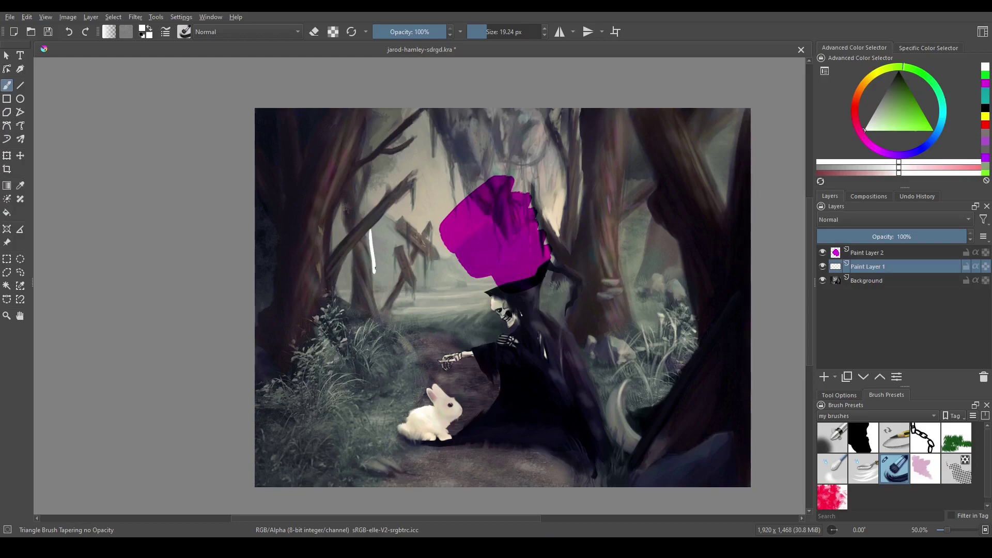
left_click_drag(333, 287, 425, 278)
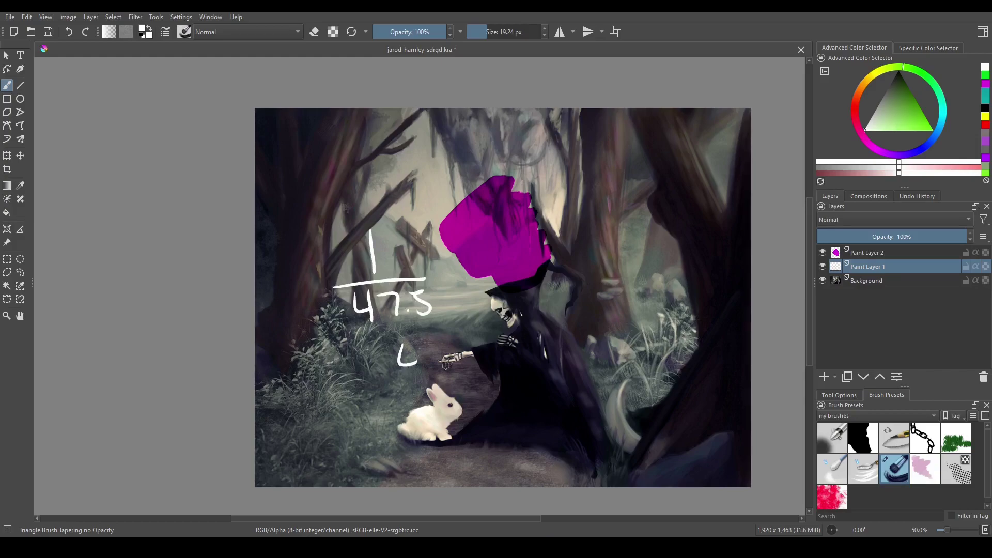
left_click_drag(488, 348, 481, 371)
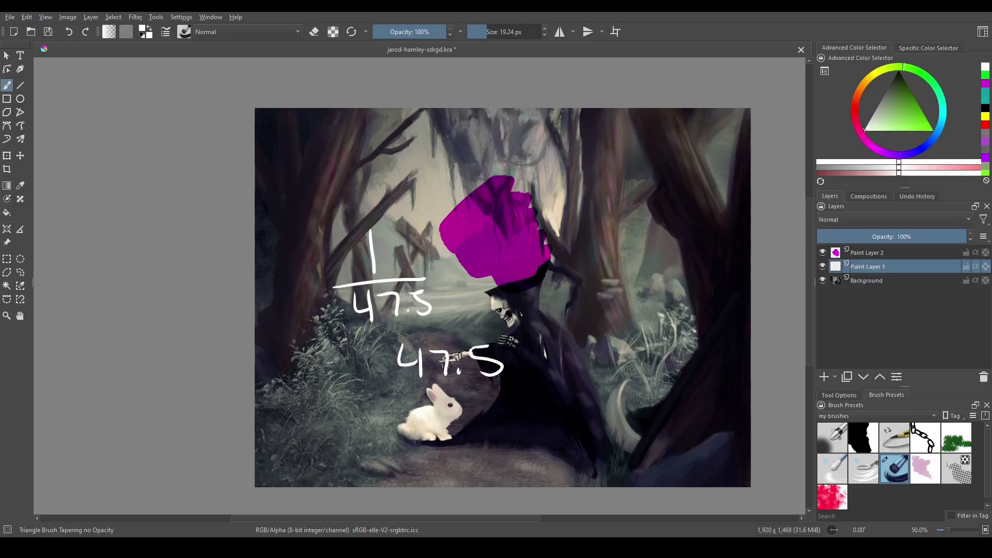
left_click_drag(396, 384, 457, 380)
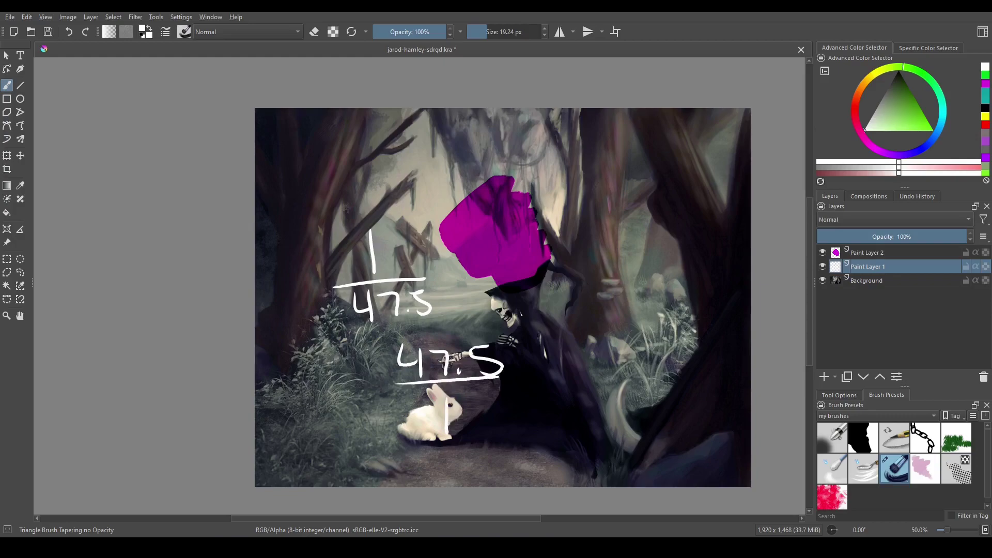
Undo all the handwritten 47.5 fractions on Paint Layer 1
key("ctrl+z")
key("ctrl+z")
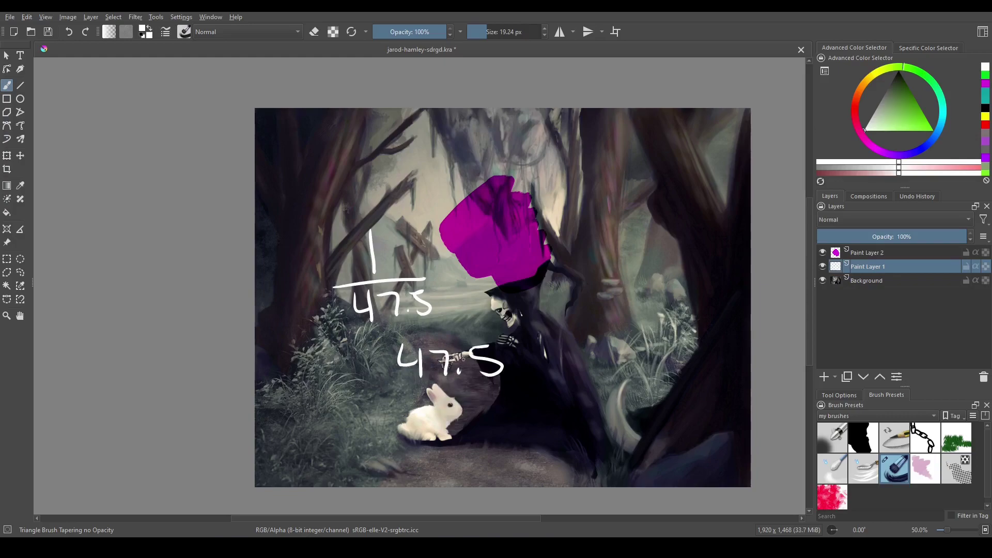
key("ctrl+z")
key("ctrl+z")
key("ctrl+z")
key("ctrl+z")
key("ctrl+z")
key("ctrl+z")
key("ctrl+z")
key("ctrl+z")
key("ctrl+z")
key("ctrl+z")
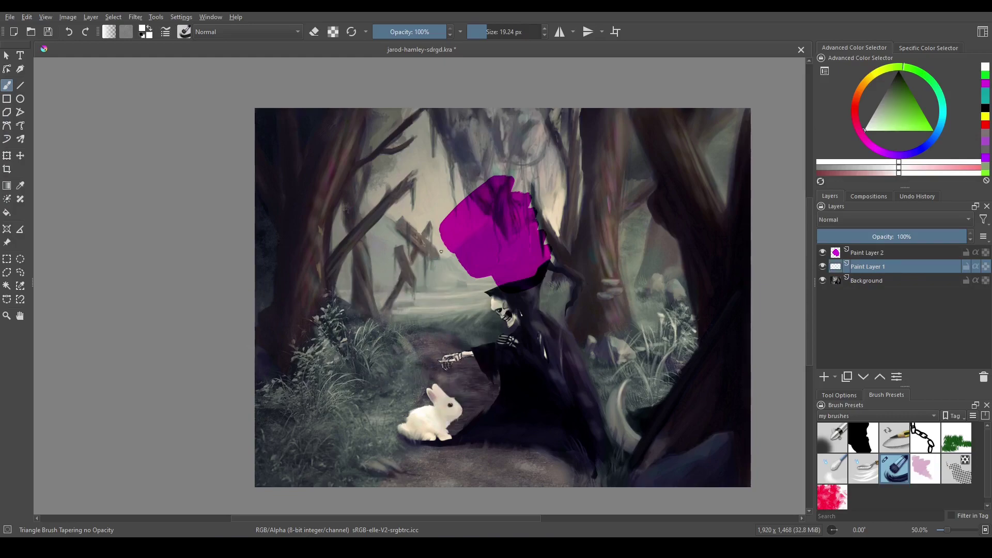
left_click_drag(892, 106, 927, 119)
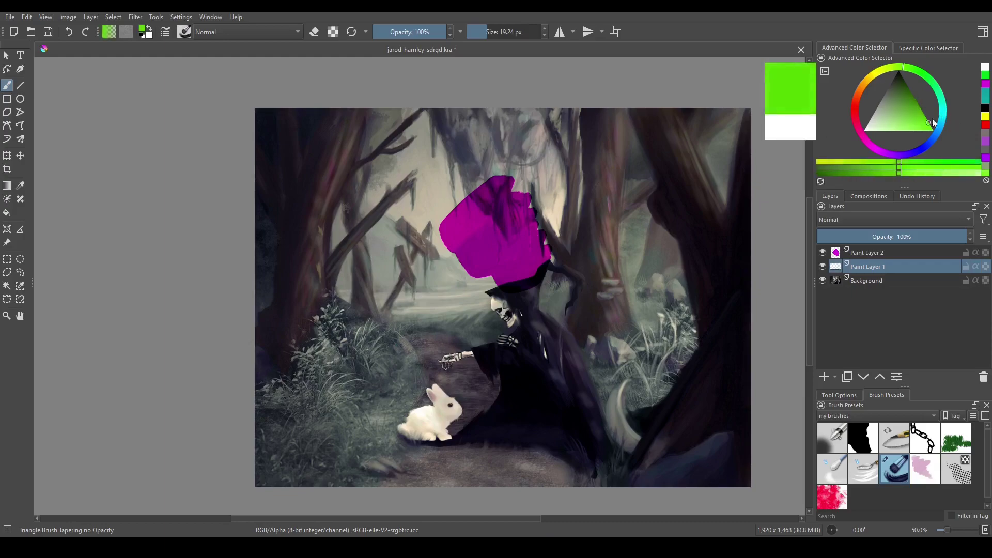
mouse_move(520, 208)
left_mouse_down("shift")
mouse_move(611, 172)
mouse_move(632, 230)
left_mouse_up("shift")
key("ctrl+z")
Select Paint Layer 2, set its blending mode to Color, and cover the painting with pure red #ff0000 using a brush of about 431 px
left_click(875, 252)
mouse_move(617, 186)
left_mouse_down()
mouse_move(568, 295)
mouse_move(470, 321)
mouse_move(560, 259)
left_mouse_up()
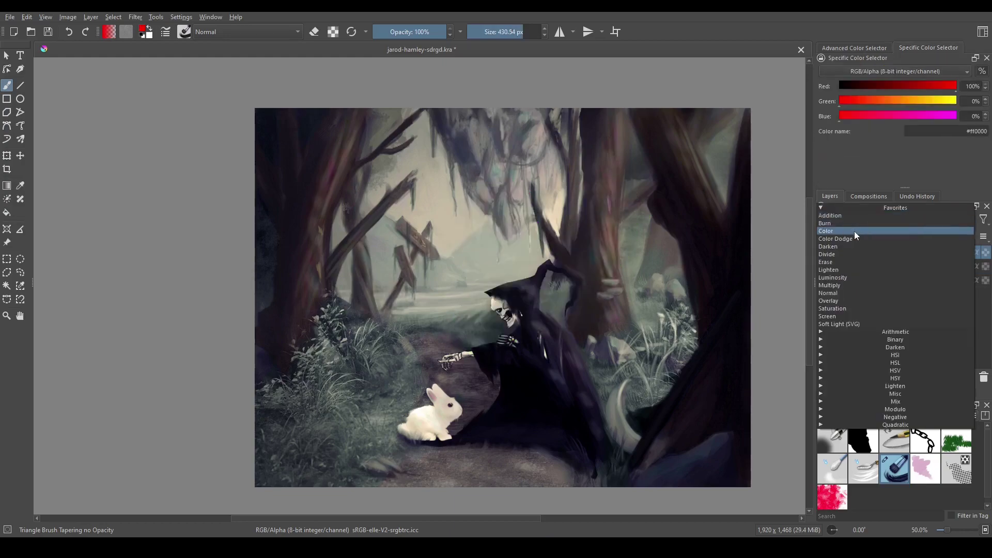
left_click(854, 231)
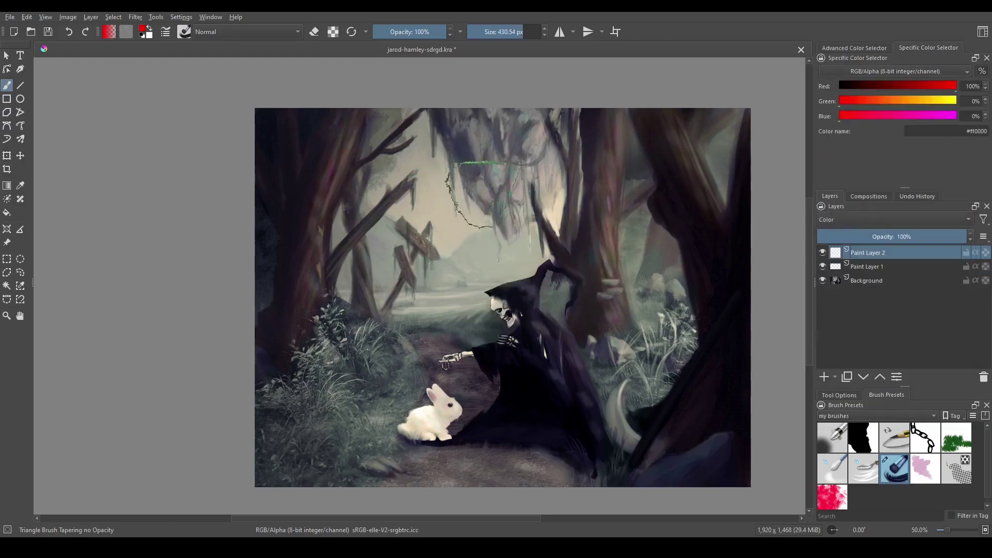
mouse_move(602, 150)
left_mouse_down()
mouse_move(411, 233)
mouse_move(684, 192)
mouse_move(501, 186)
mouse_move(424, 207)
mouse_move(574, 138)
mouse_move(215, 131)
mouse_move(353, 117)
mouse_move(295, 318)
mouse_move(305, 155)
mouse_move(352, 203)
mouse_move(240, 307)
left_mouse_up()
Sample colors across the red-tinted misty background and wooden crosses to compare their RGB channel percentages
key("ctrl")
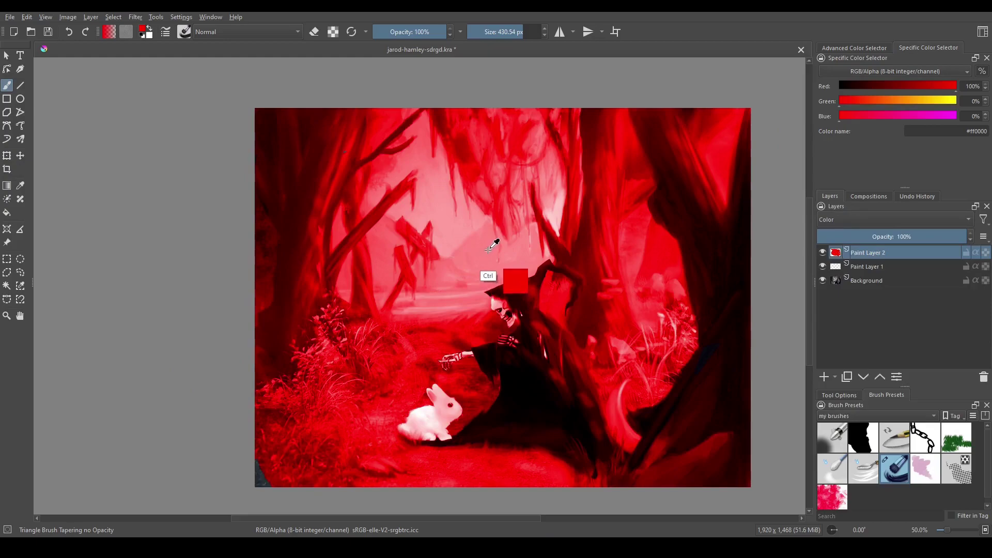
mouse_move(483, 248)
left_mouse_down()
mouse_move(460, 321)
mouse_move(417, 356)
mouse_move(534, 294)
mouse_move(586, 311)
mouse_move(620, 233)
mouse_move(573, 252)
mouse_move(590, 236)
mouse_move(589, 222)
mouse_move(529, 192)
mouse_move(477, 239)
mouse_move(537, 217)
mouse_move(489, 232)
mouse_move(542, 261)
mouse_move(536, 284)
mouse_move(528, 263)
mouse_move(497, 262)
mouse_move(484, 230)
left_mouse_up()
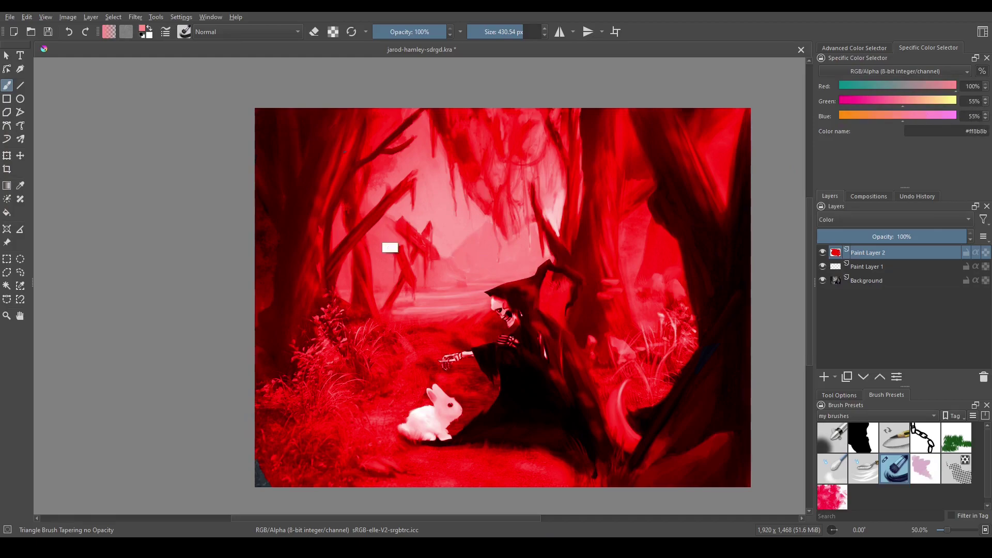
mouse_move(413, 229)
left_mouse_down()
mouse_move(399, 245)
mouse_move(402, 254)
mouse_move(408, 248)
left_mouse_up()
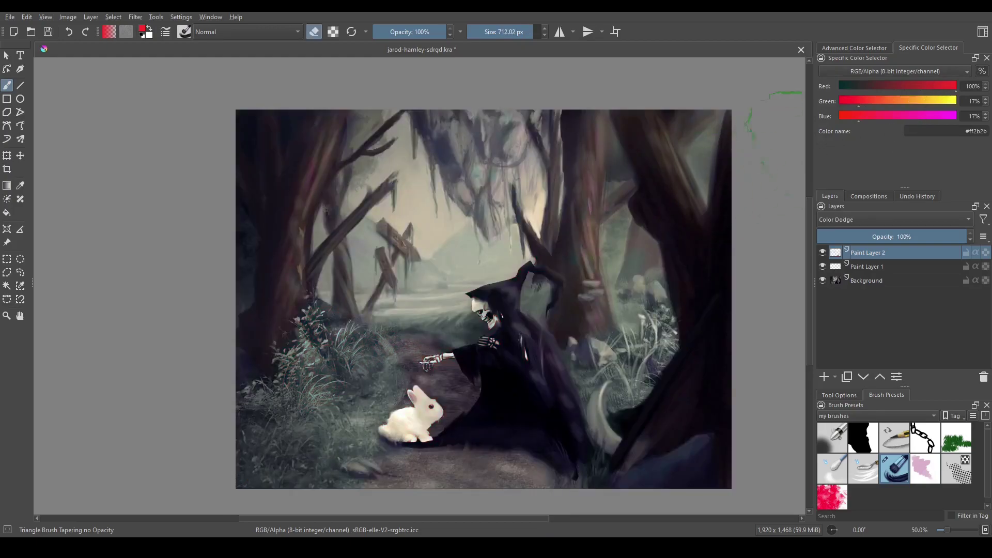
Turn off eraser mode and paint a large #ff2b2b red patch over the foliage and hood on the Color Dodge layer, brush about 432 px
mouse_move(586, 201)
left_mouse_down("shift")
mouse_move(417, 232)
mouse_move(542, 202)
mouse_move(462, 217)
left_mouse_up("shift")
mouse_move(537, 214)
left_mouse_down("shift")
mouse_move(474, 220)
mouse_move(451, 238)
mouse_move(572, 207)
mouse_move(541, 236)
mouse_move(506, 310)
mouse_move(424, 279)
left_mouse_up("shift")
key("e")
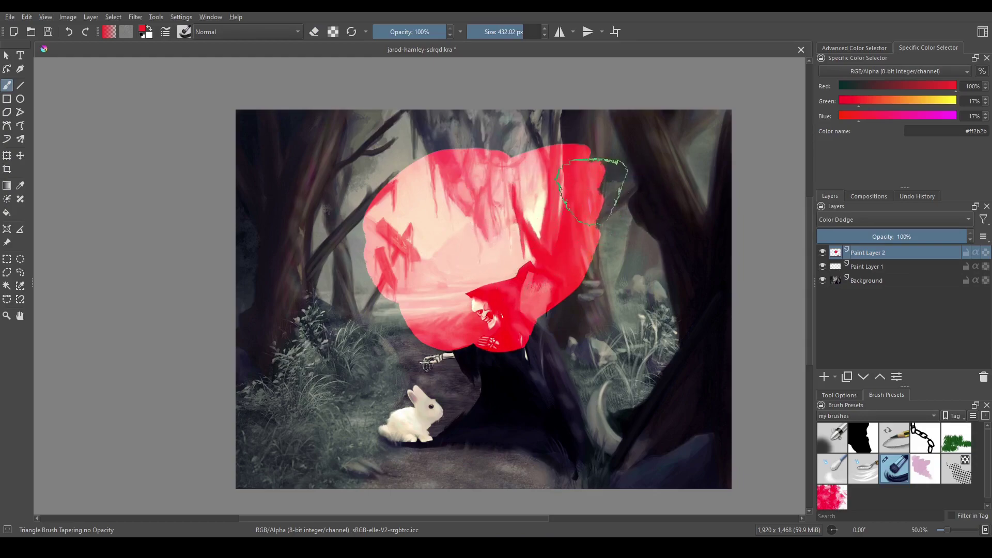
left_click(868, 48)
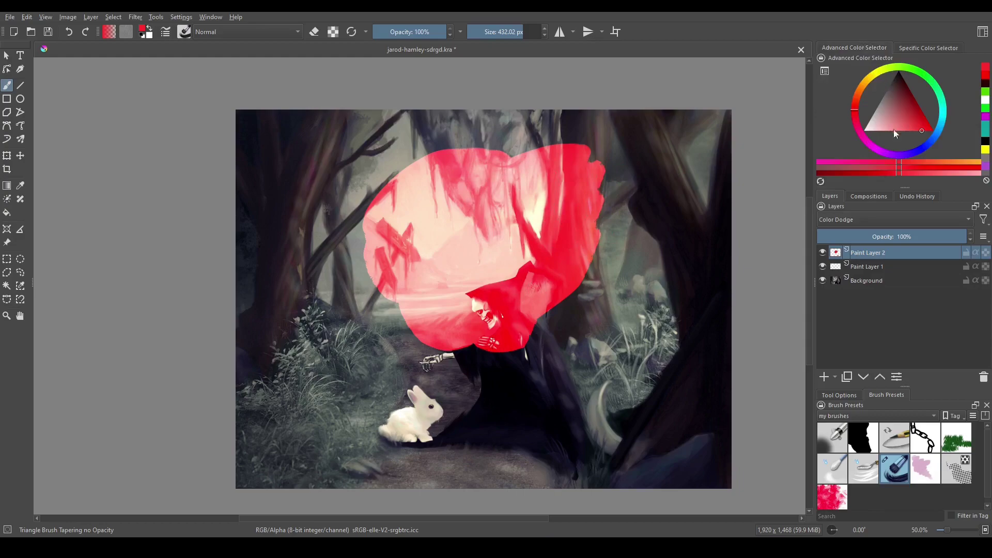
Switch Paint Layer 2's blending mode to Divide, to Burn, and back to Color Dodge to compare the red patch
left_click(867, 219)
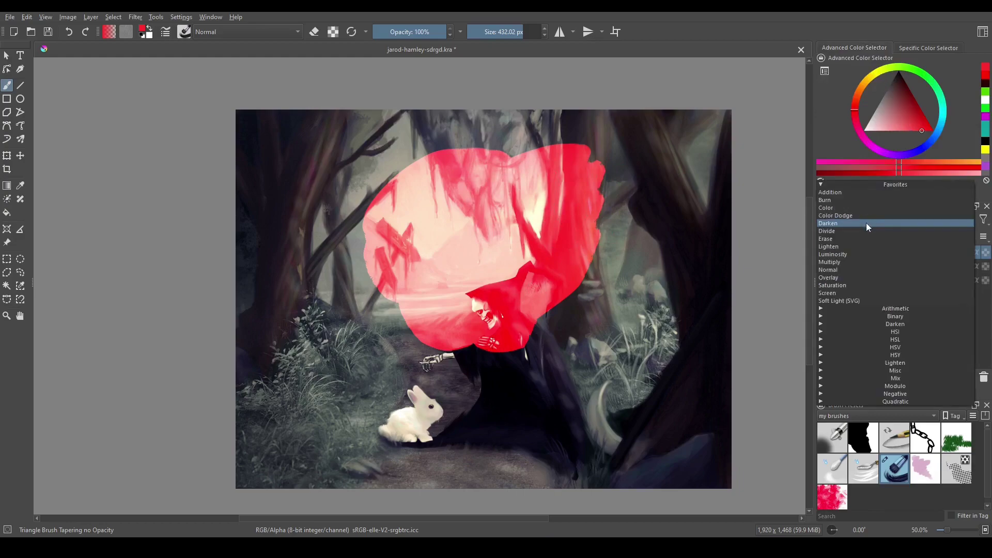
left_click(864, 230)
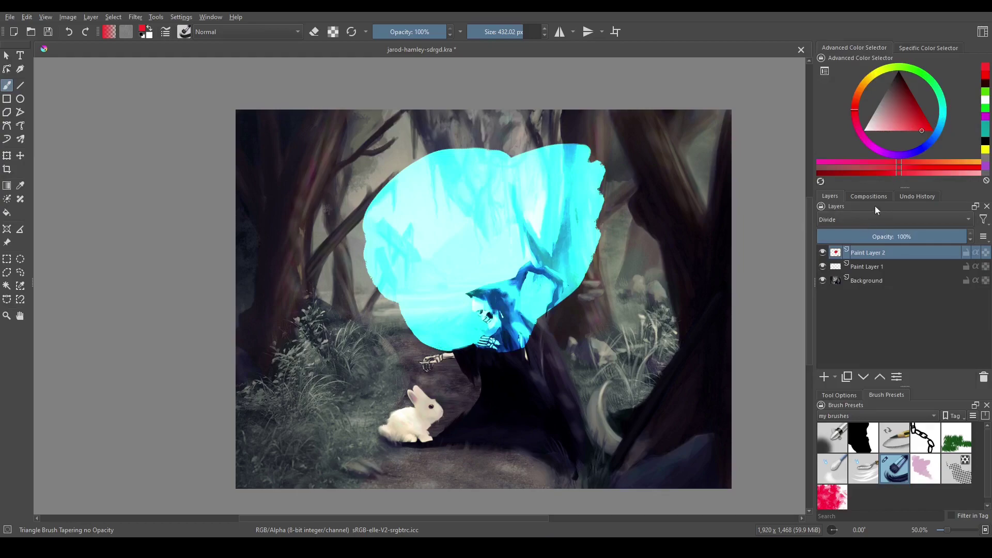
scroll(849, 219, "up", 4)
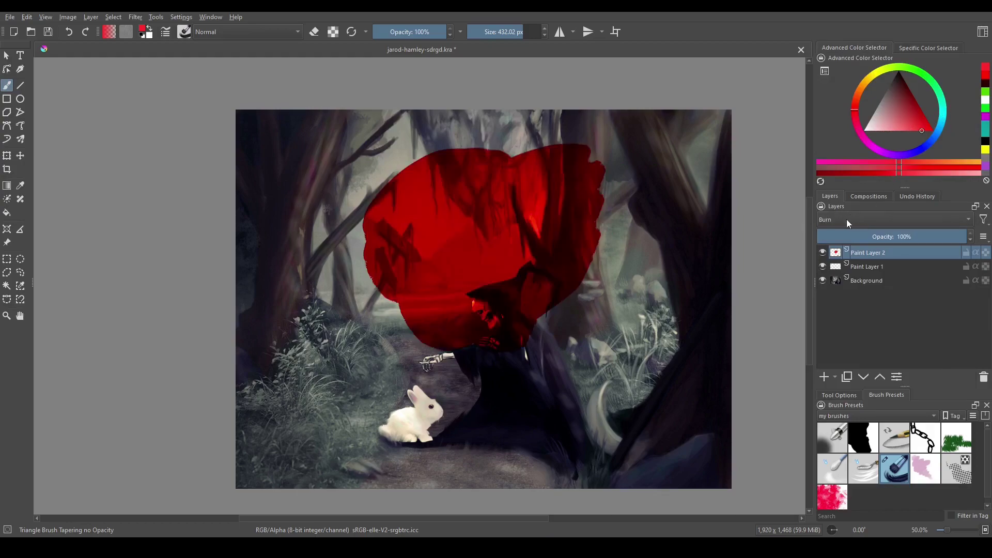
left_click(847, 219)
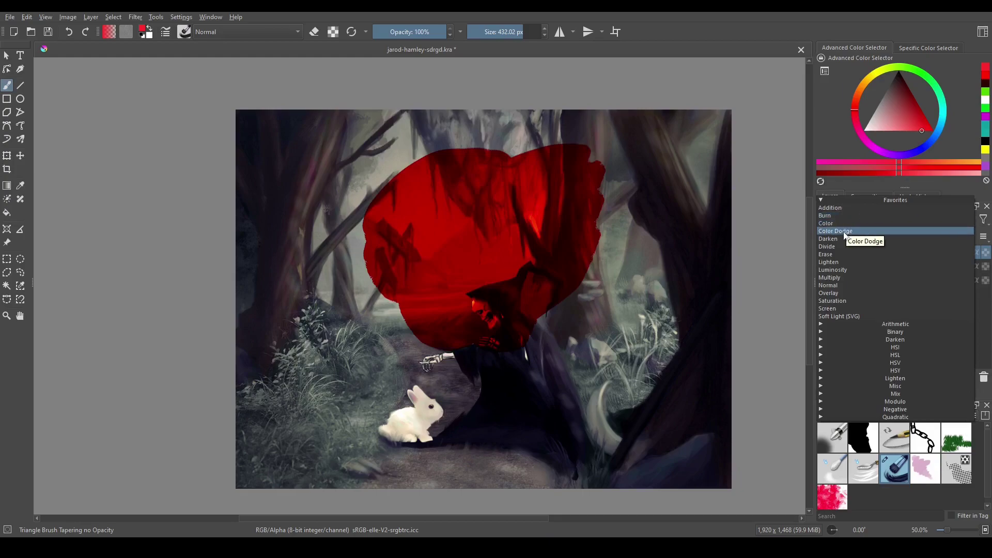
left_click(845, 231)
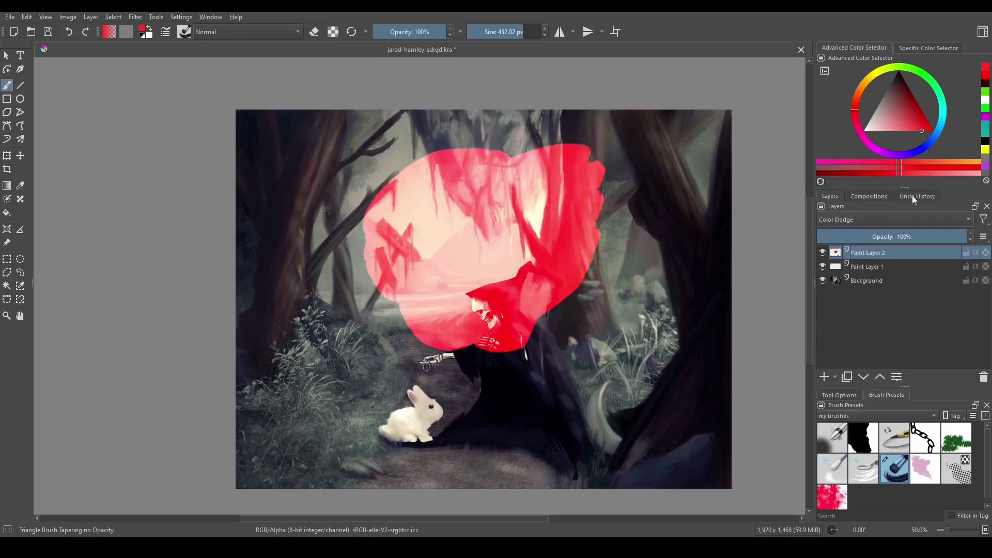
Set Paint Layer 2's blending mode to Erase and lower its opacity to 26%
left_click(885, 221)
left_click(857, 238)
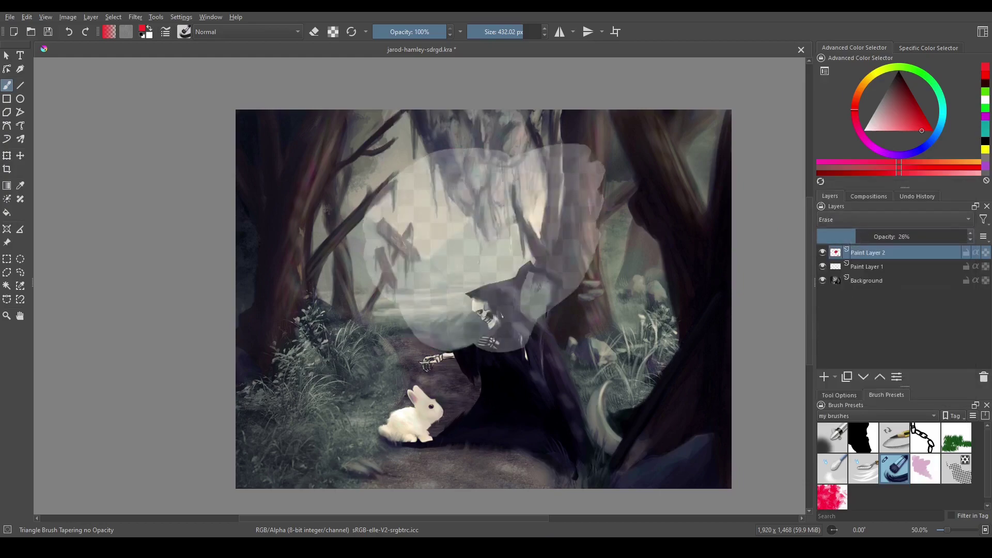
Raise Paint Layer 2's opacity to 100%, paint away more of the scene, and erase the cloak area with brush opacity at 52%
left_click_drag(622, 225, 607, 300)
left_click_drag(862, 236, 988, 236)
left_click(963, 236)
mouse_move(587, 221)
left_mouse_down()
mouse_move(327, 210)
mouse_move(332, 266)
mouse_move(429, 372)
left_mouse_up()
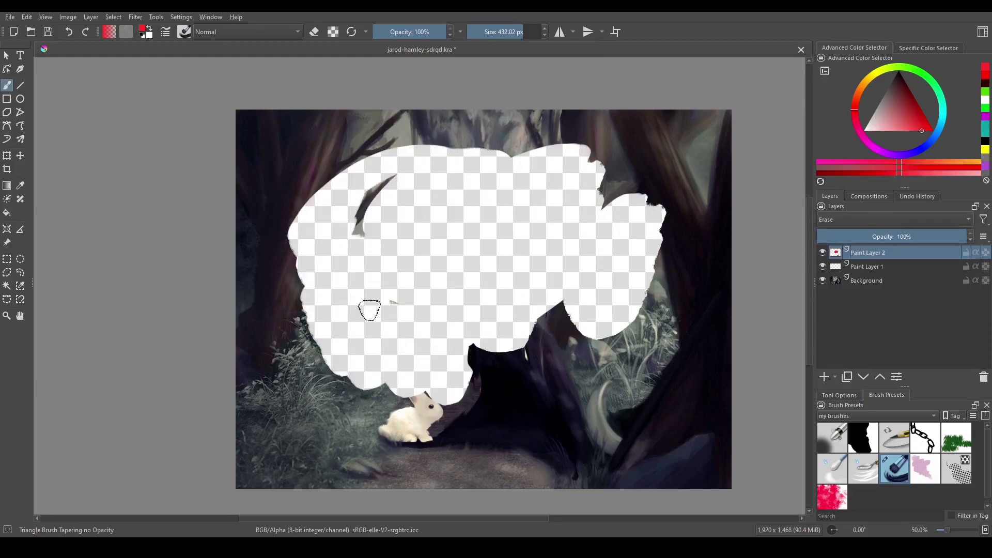
left_click(411, 32)
mouse_move(509, 372)
left_mouse_down()
mouse_move(569, 408)
mouse_move(645, 372)
mouse_move(620, 333)
mouse_move(498, 332)
mouse_move(522, 367)
left_mouse_up()
Copy the Background layer and paste the copy above the original
left_click(876, 283)
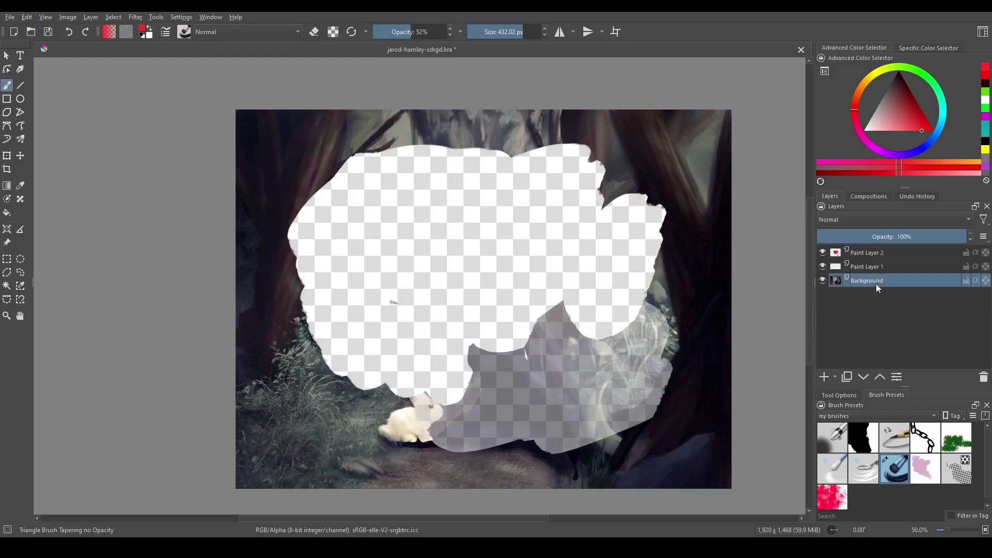
right_click(873, 280)
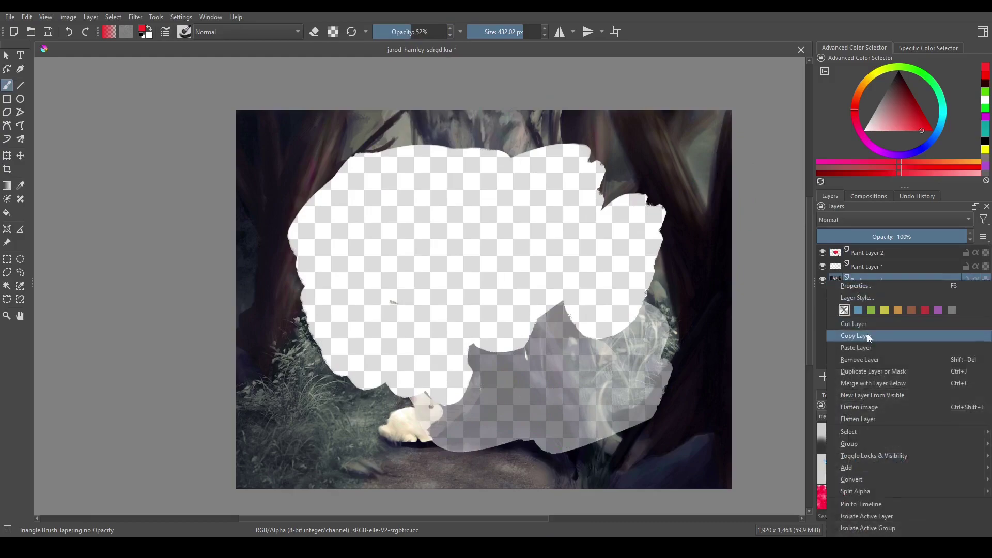
left_click(867, 334)
right_click(870, 284)
left_click(854, 351)
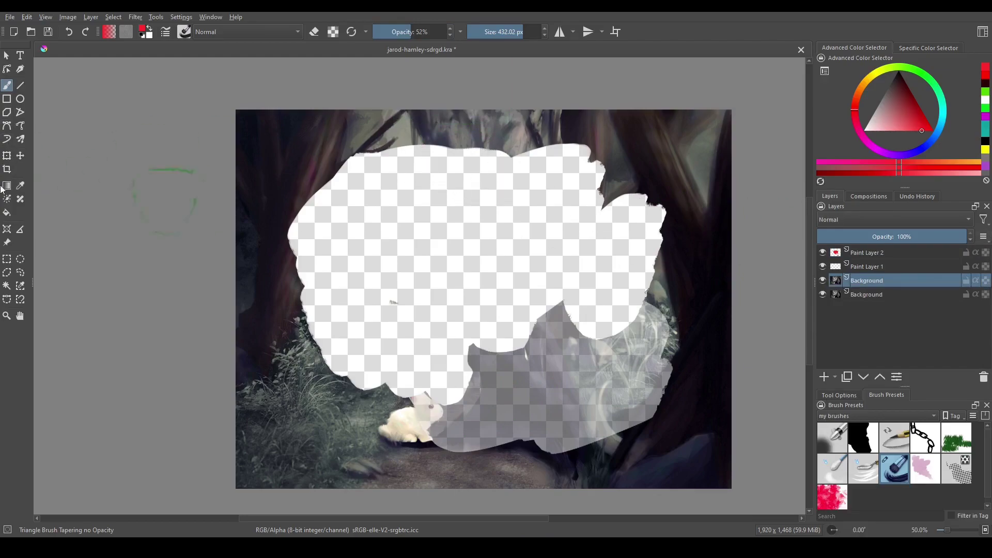
Shift the copied Background layer out of alignment with the original using the Transform tool
left_click(7, 157)
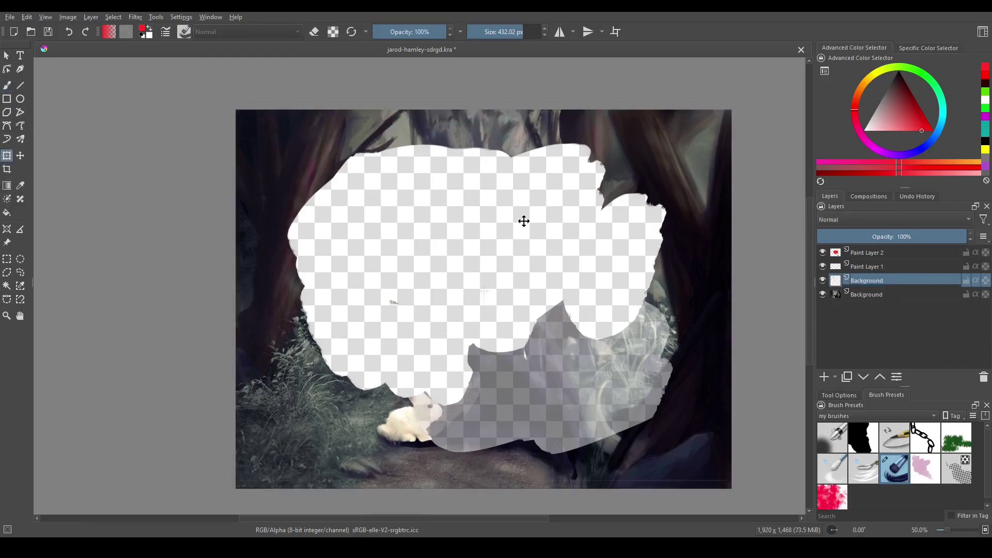
left_click_drag(522, 219, 451, 148)
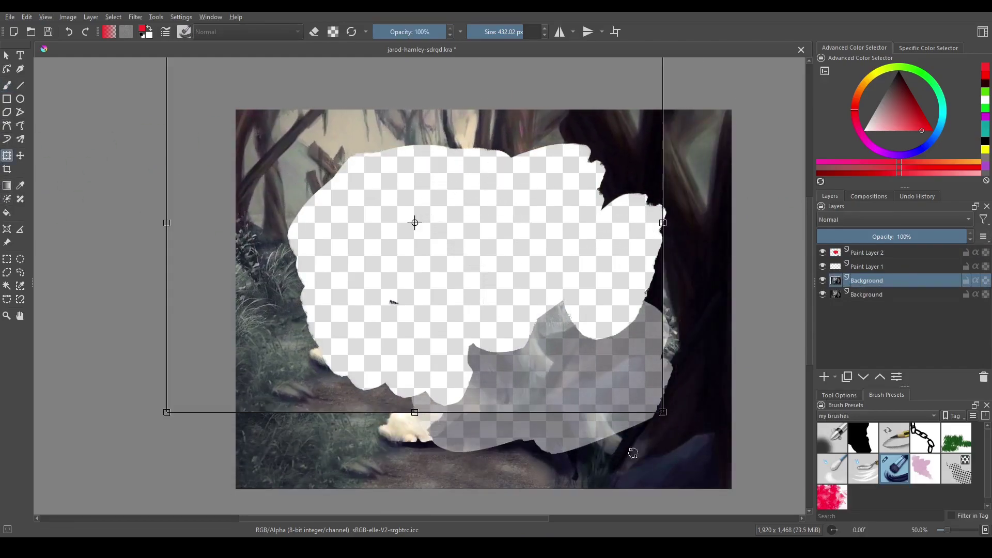
left_click_drag(424, 265, 328, 315)
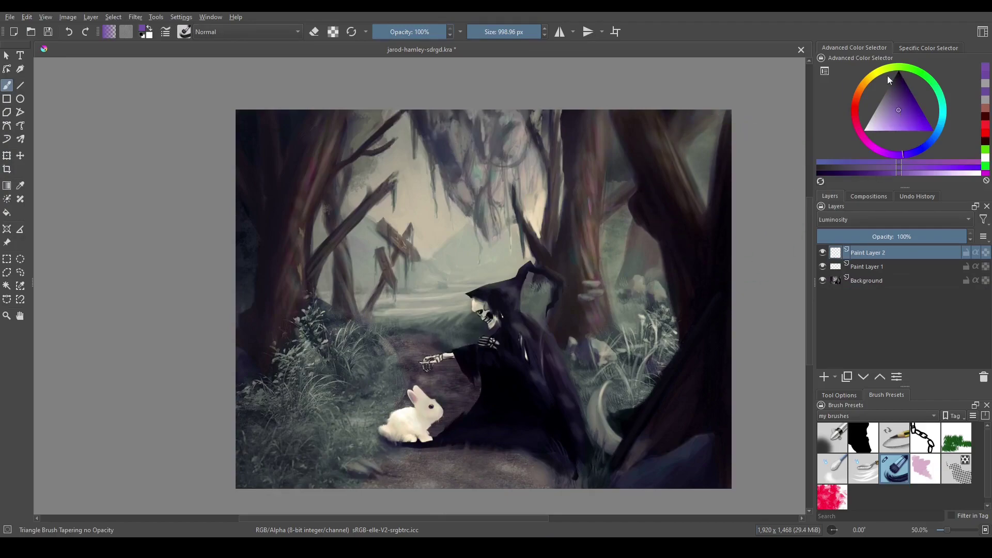
Paint the entire canvas with purple #7151a2 on the Luminosity layer, brush about 999 px
left_click(898, 110)
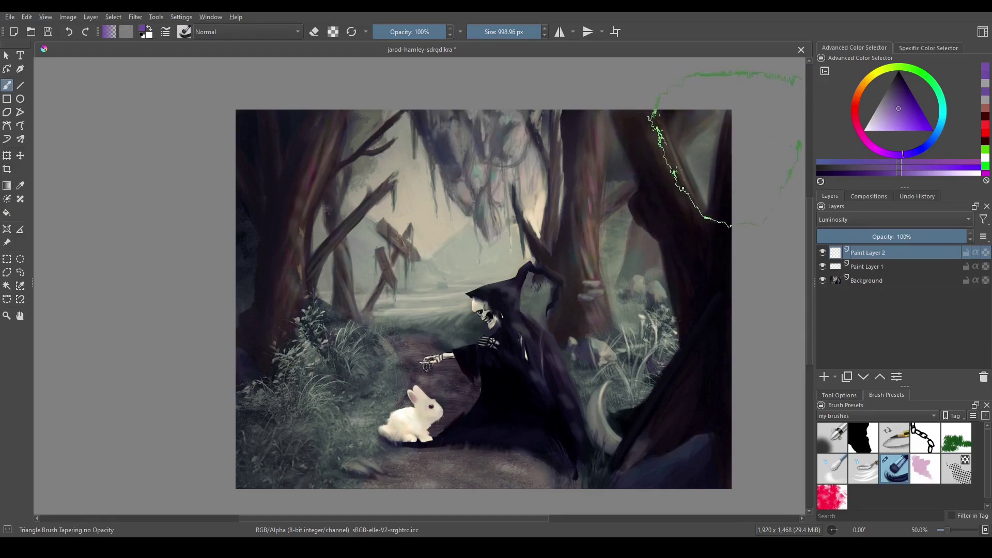
mouse_move(715, 149)
left_mouse_down()
mouse_move(635, 135)
mouse_move(494, 133)
mouse_move(268, 155)
mouse_move(234, 228)
mouse_move(532, 206)
mouse_move(723, 244)
mouse_move(738, 305)
mouse_move(289, 336)
mouse_move(255, 398)
mouse_move(243, 465)
mouse_move(579, 434)
mouse_move(749, 442)
mouse_move(682, 501)
mouse_move(525, 277)
mouse_move(488, 261)
left_mouse_up()
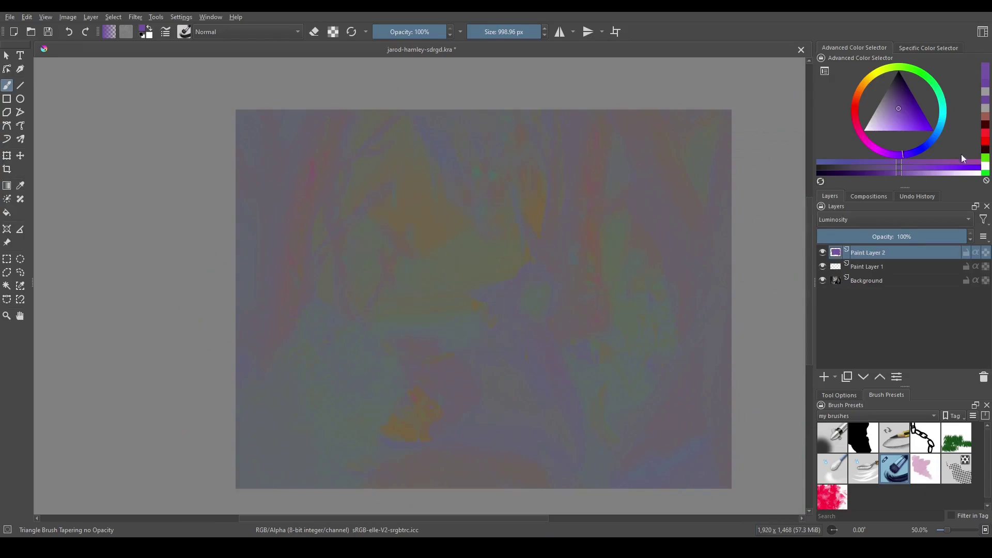
Sample colors across the purple-covered Luminosity result to compare their RGB channel percentages
left_click(926, 48)
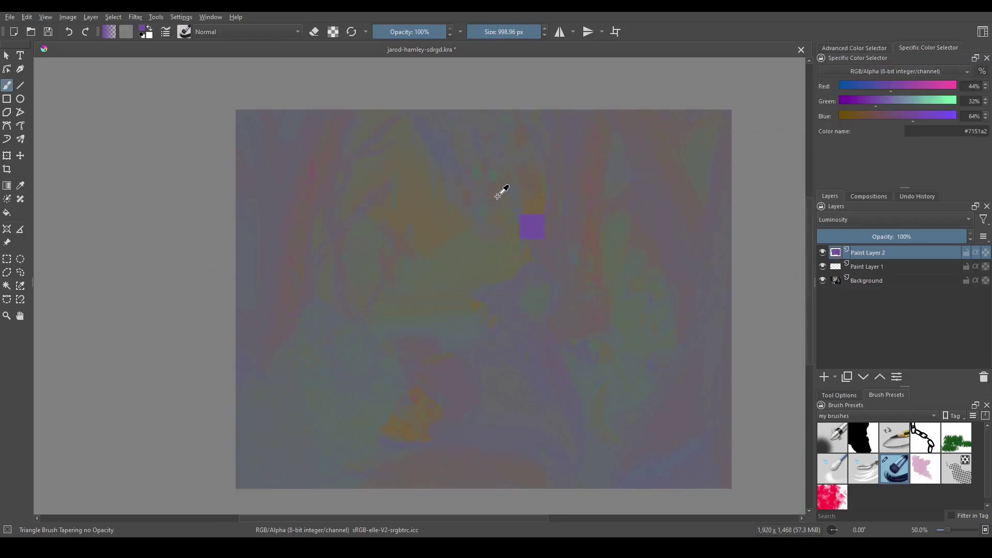
left_click_drag(497, 195, 467, 232)
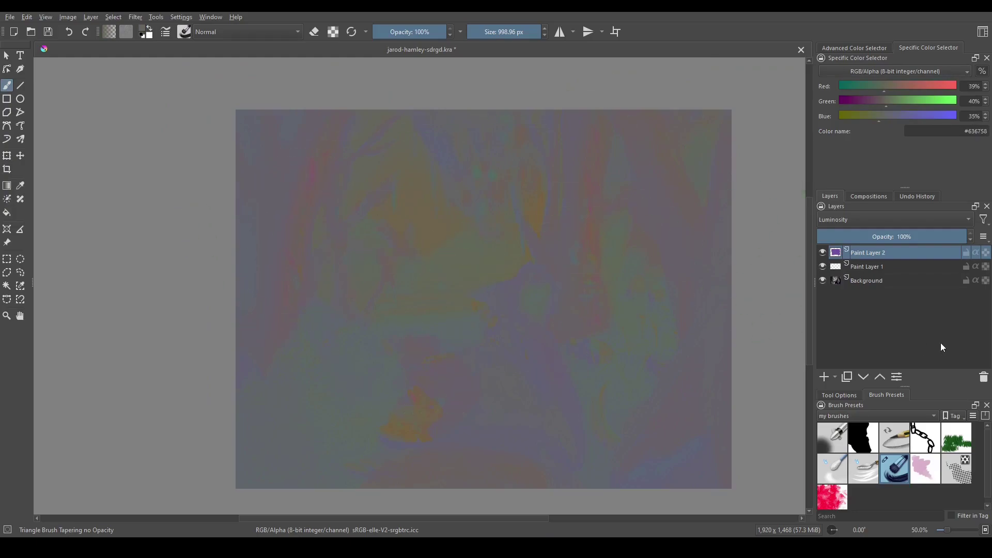
key("ctrl")
left_click(853, 47)
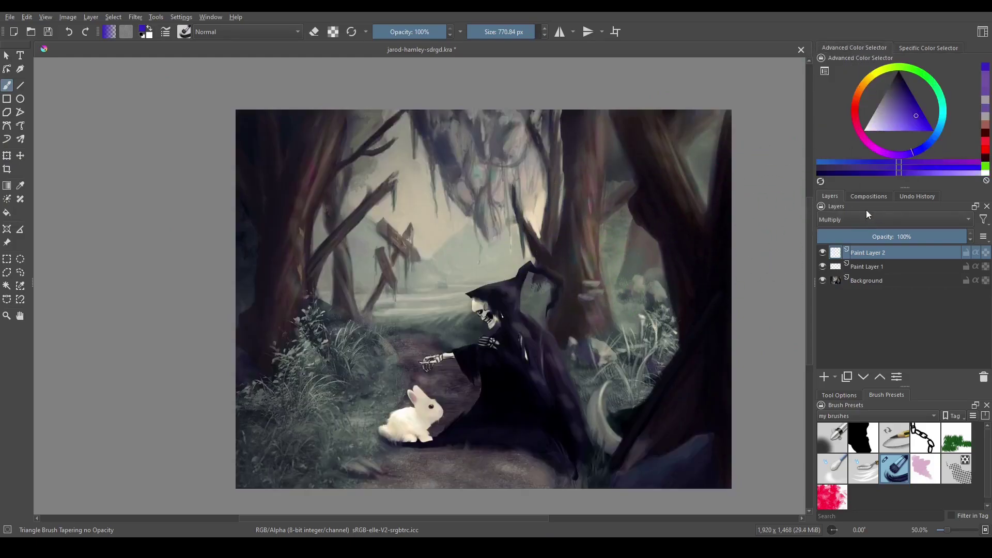
Compare the RGB percentages of the #3c20c1 blue with a color sampled from the hooded figure
left_click(925, 48)
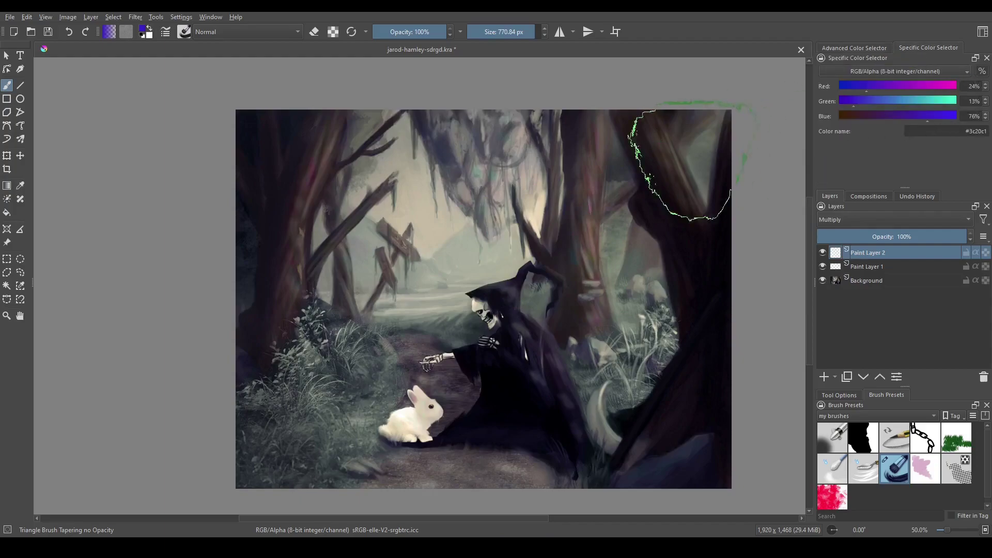
mouse_move(503, 265)
left_mouse_down()
mouse_move(516, 248)
mouse_move(496, 248)
mouse_move(430, 290)
mouse_move(507, 273)
left_mouse_up()
left_click(847, 48)
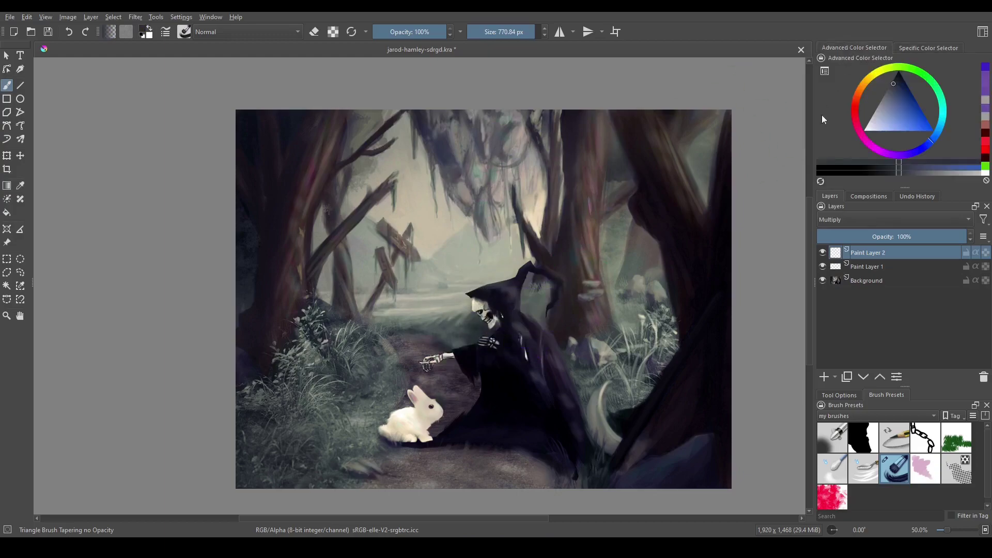
left_click(911, 48)
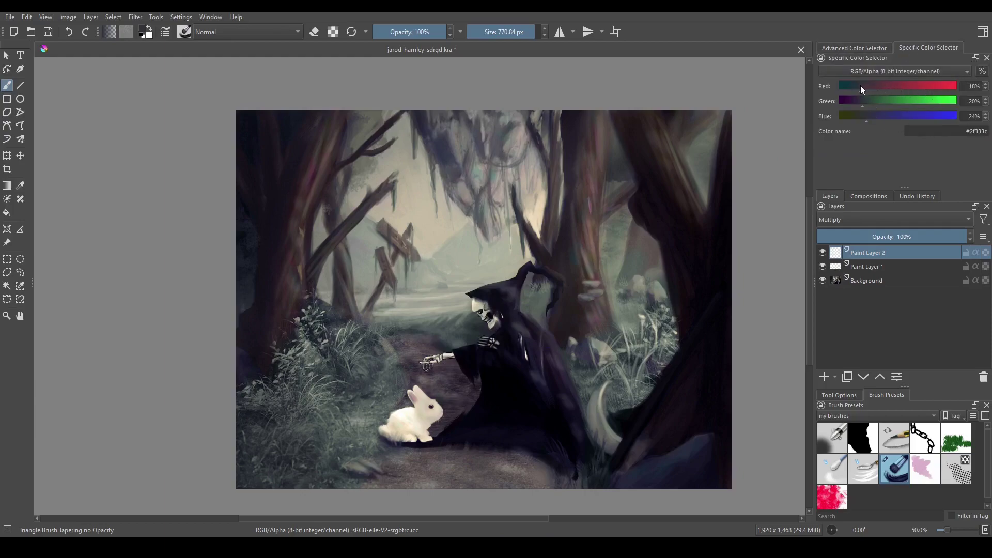
left_click(864, 46)
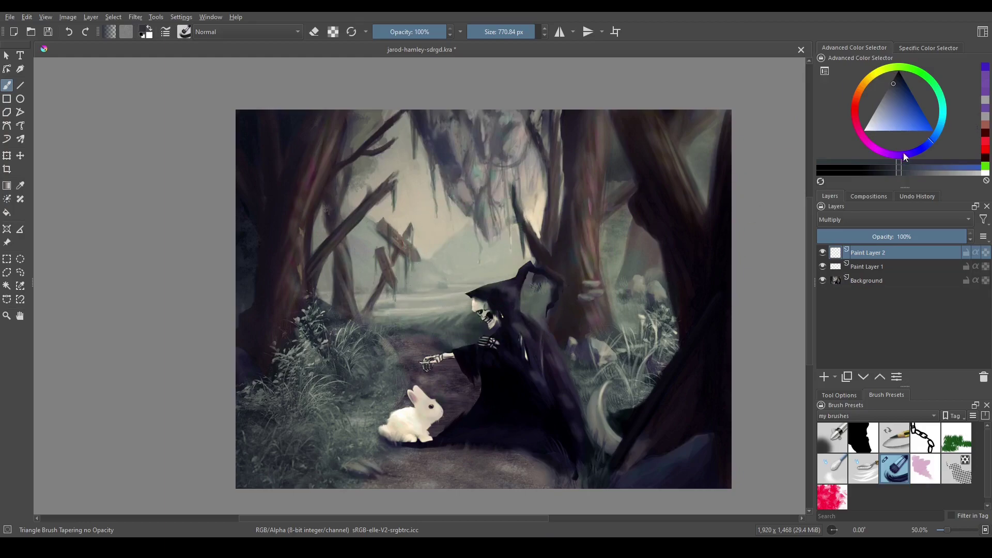
left_click(923, 50)
left_click(849, 45)
Pick a darker blue and paint a large patch over the central scene on the Multiply layer, brush about 771 px
left_click(912, 108)
mouse_move(915, 107)
left_mouse_down()
mouse_move(916, 115)
mouse_move(916, 104)
left_mouse_up()
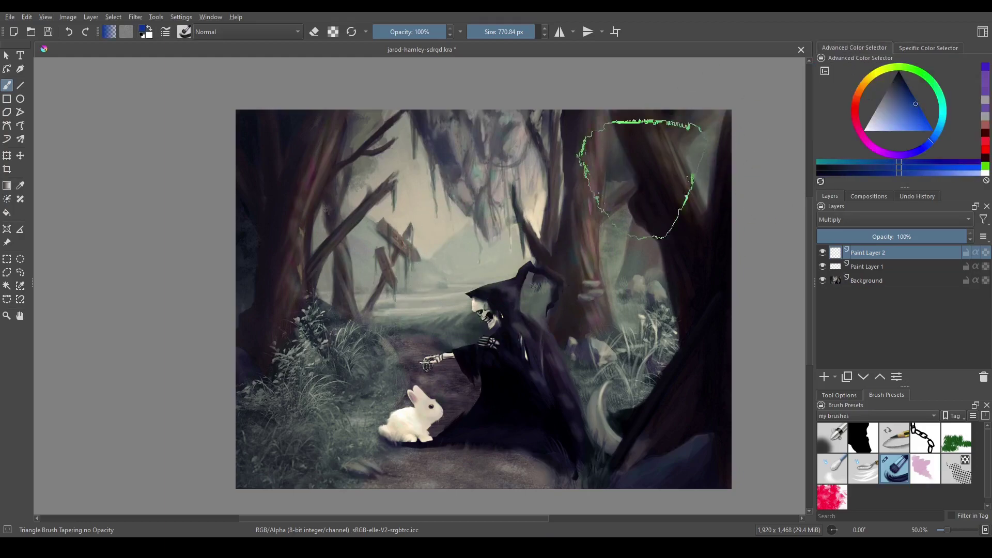
mouse_move(594, 190)
left_mouse_down()
mouse_move(443, 207)
mouse_move(614, 268)
mouse_move(372, 275)
mouse_move(568, 289)
mouse_move(532, 355)
mouse_move(456, 358)
left_mouse_up()
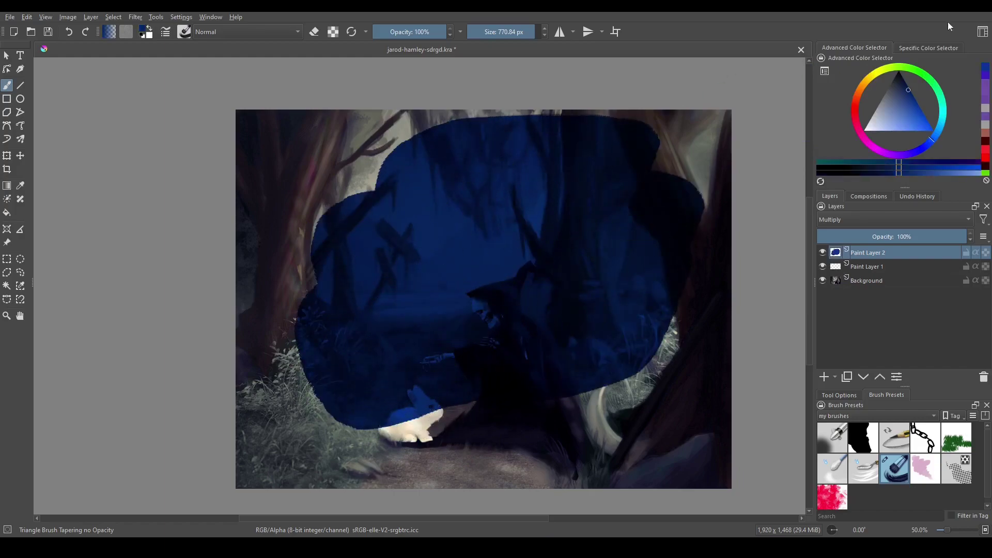
Sample colors inside the blue Multiply patch to examine their RGB channel percentages
left_click(923, 48)
left_click(447, 289, "ctrl")
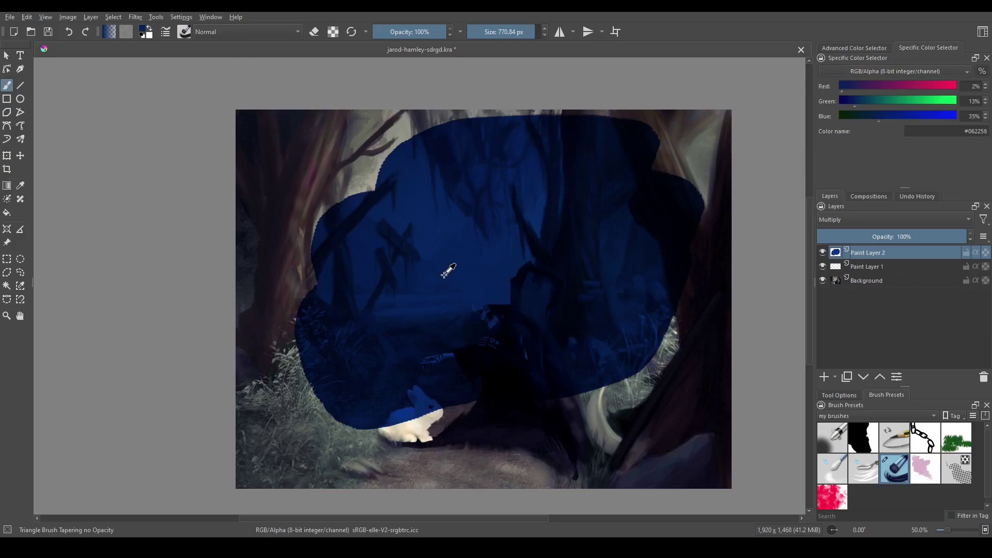
left_click_drag(447, 289, 443, 396)
Set Paint Layer 2's blending mode to Screen
left_click(854, 219)
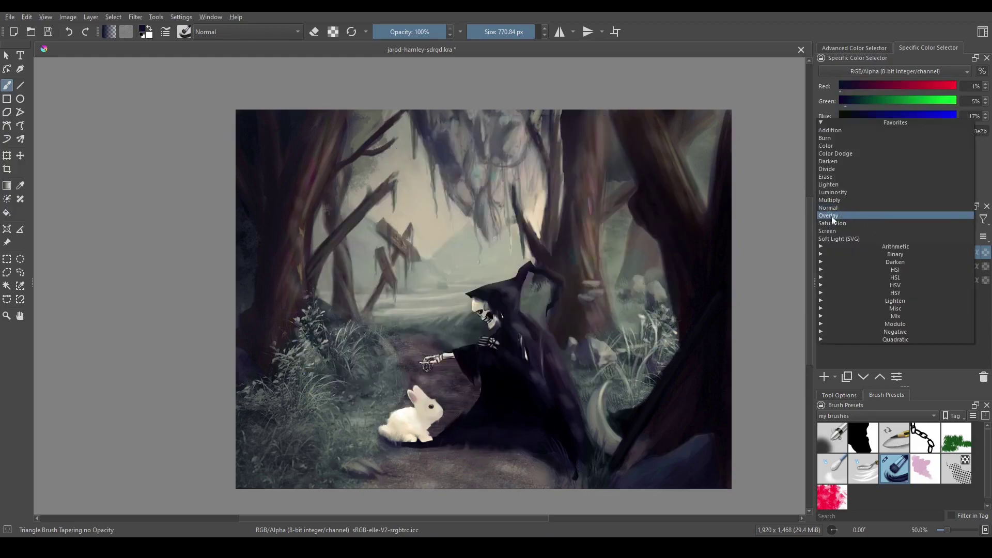
left_click(853, 232)
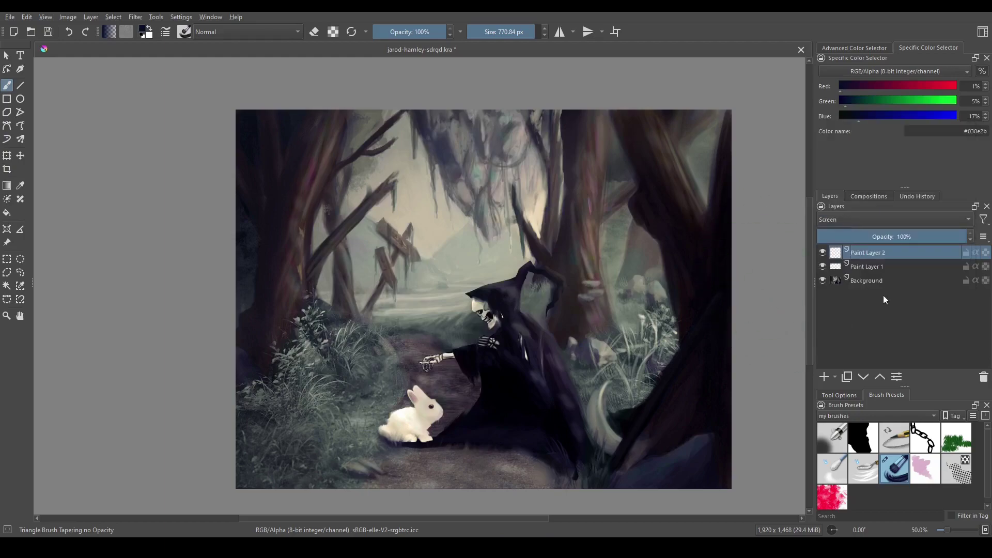
left_click(860, 221)
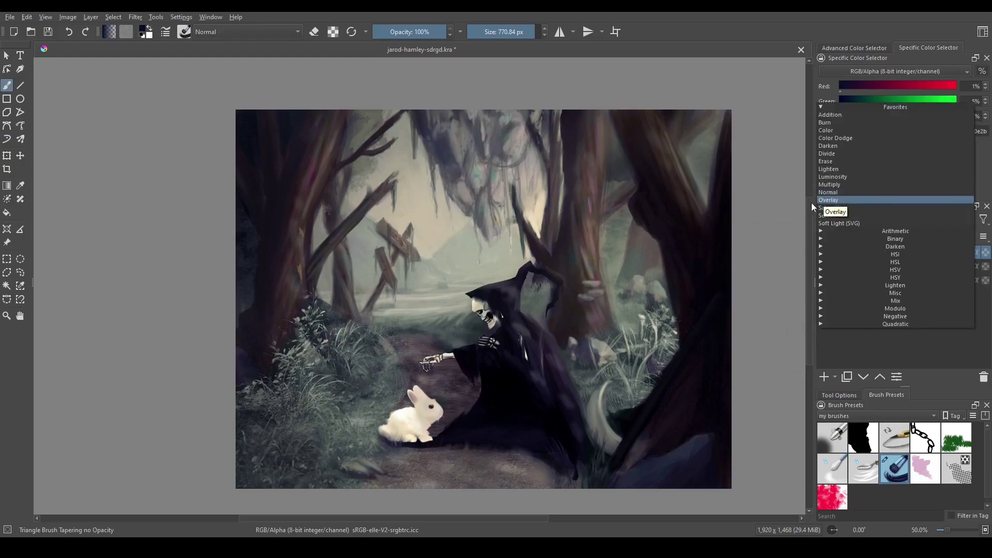
left_click(841, 216)
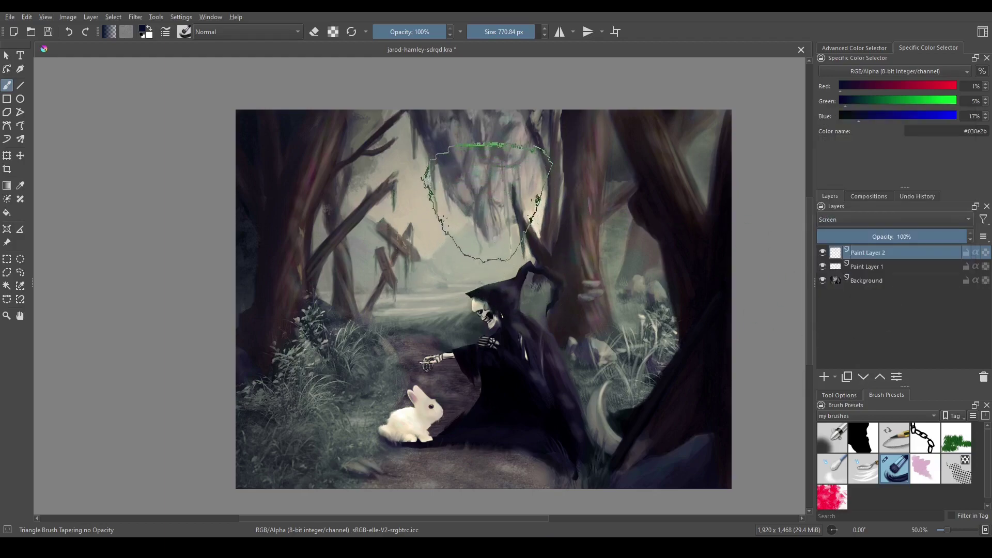
Paint a navy #030e2b patch over the hooded figure, undo it, and repaint it over the left trees and foliage
left_click(839, 48)
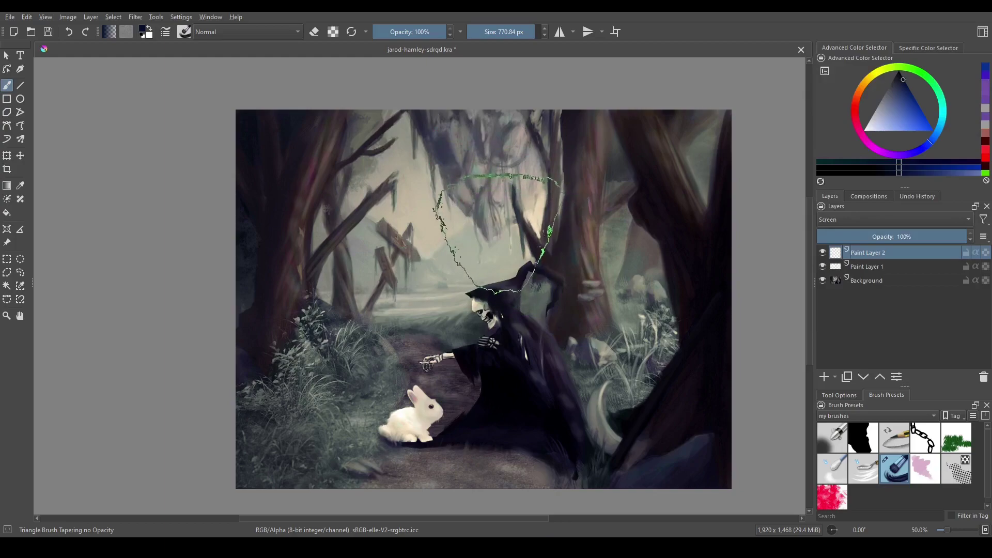
mouse_move(501, 233)
left_mouse_down()
mouse_move(525, 331)
mouse_move(491, 326)
left_mouse_up()
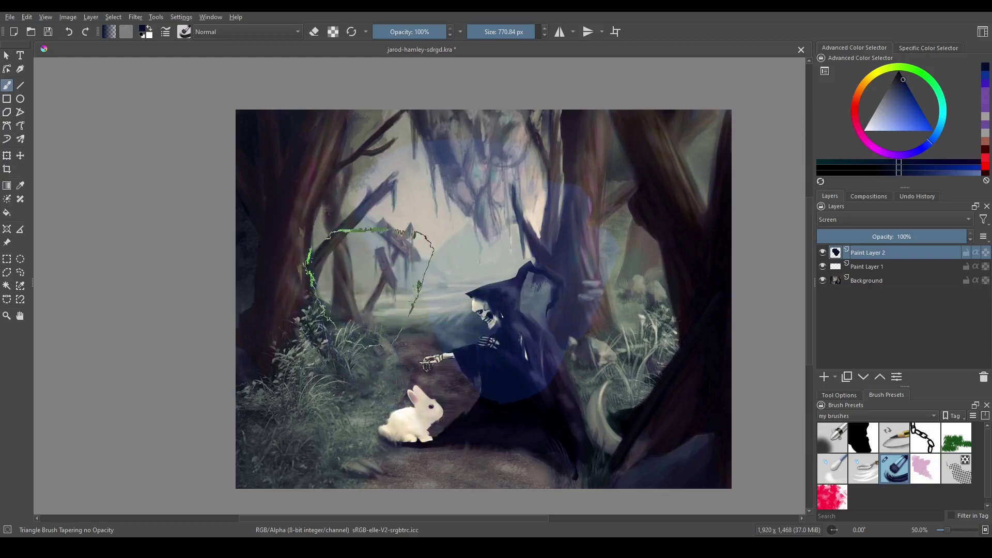
key("ctrl+z")
mouse_move(310, 270)
left_mouse_down()
mouse_move(314, 387)
mouse_move(328, 217)
left_mouse_up()
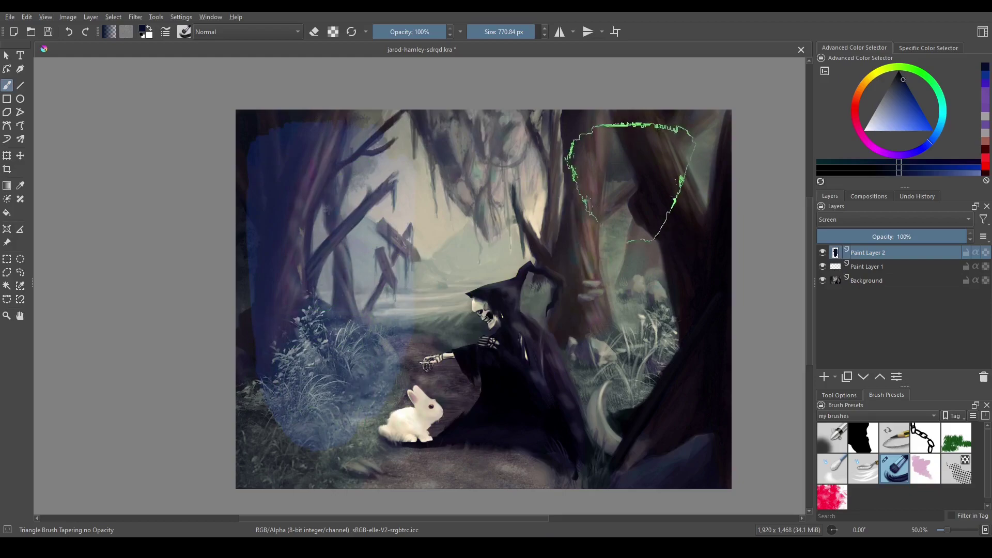
Switch Paint Layer 2's blending mode to Multiply, back to Screen, and to Overlay to compare the navy patch
left_click(889, 218)
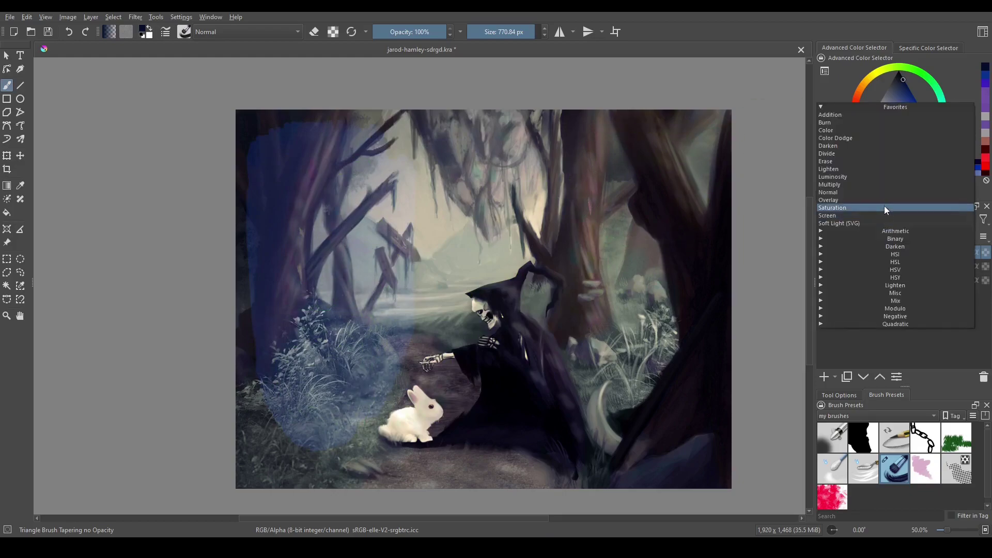
left_click(885, 184)
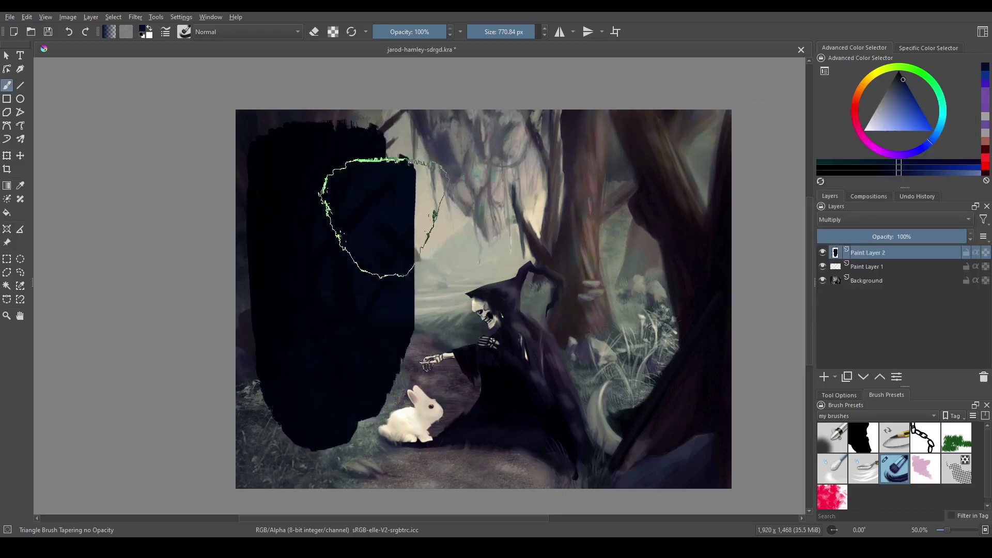
key("alt+shift+s")
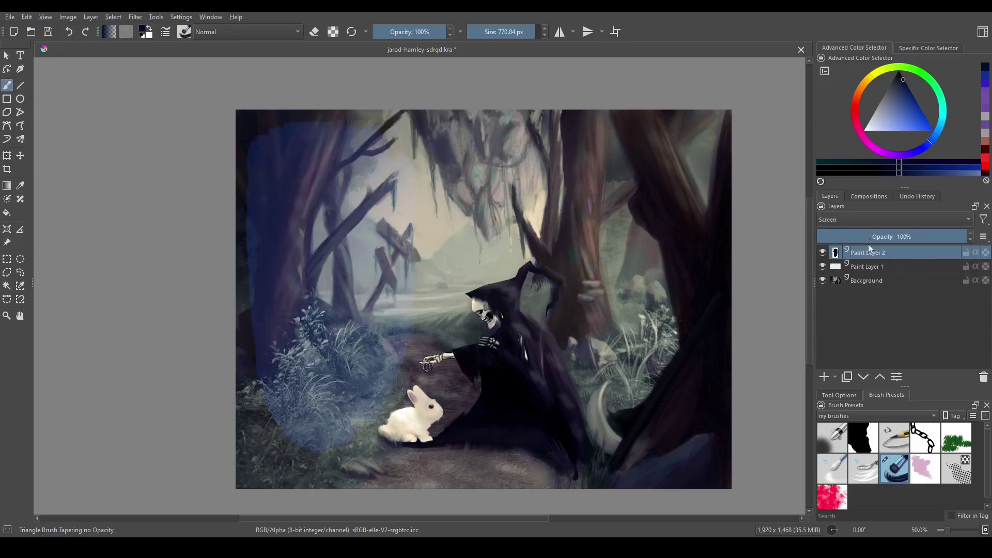
left_click(860, 220)
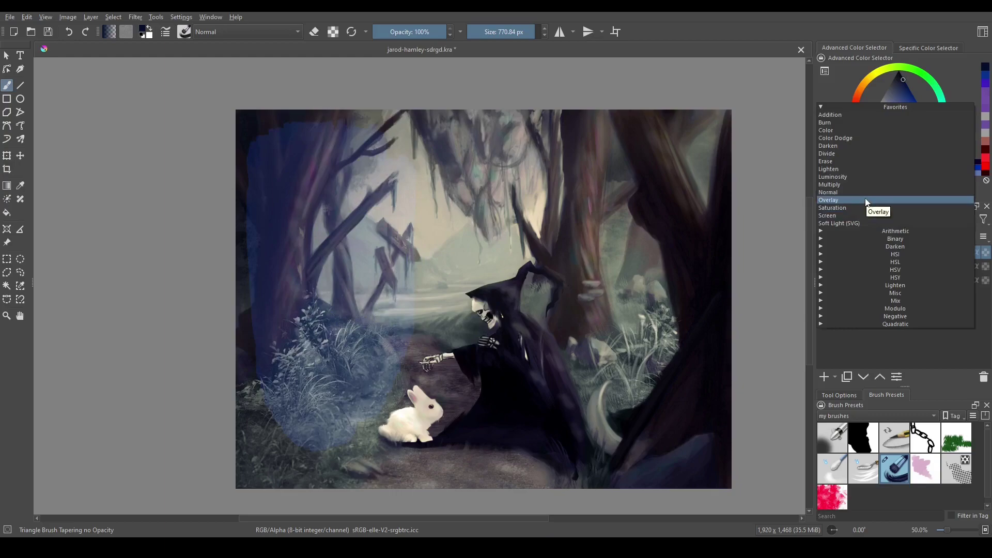
left_click(865, 200)
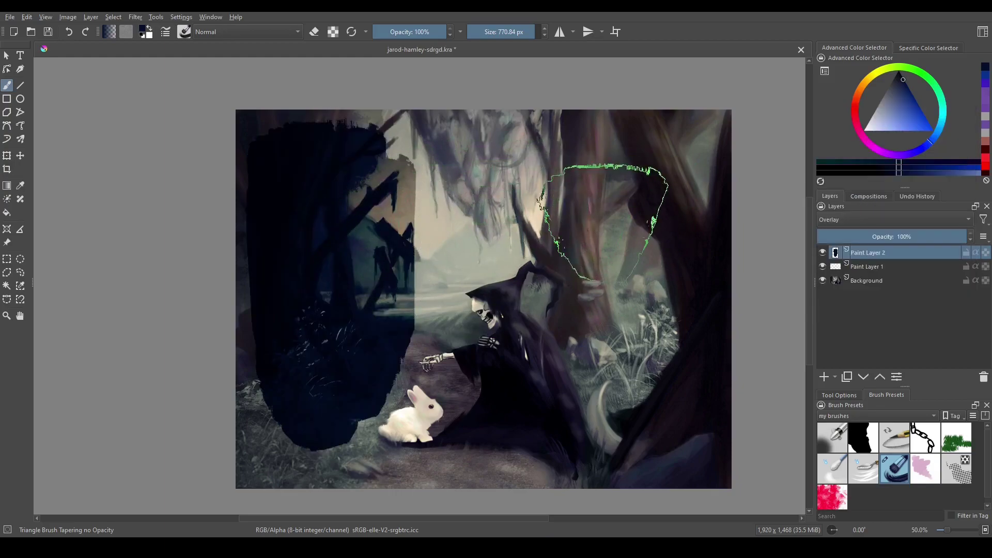
Reduce the brush size to about 307 px and pick a slightly brighter navy as the paint color
left_click_drag(608, 219, 548, 220, "shift")
mouse_move(904, 106)
left_mouse_down()
mouse_move(918, 108)
mouse_move(915, 79)
mouse_move(859, 122)
mouse_move(879, 77)
mouse_move(858, 112)
mouse_move(867, 103)
mouse_move(859, 86)
mouse_move(844, 100)
mouse_move(852, 73)
mouse_move(848, 80)
mouse_move(913, 84)
left_mouse_up()
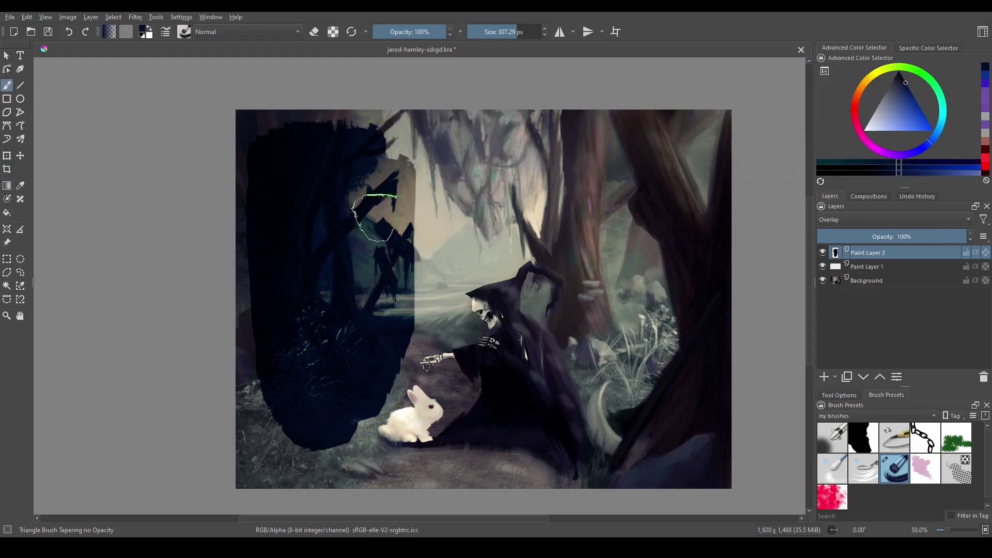
Switch Paint Layer 2's blending mode to Multiply and back to Overlay to compare the navy patch
scroll(962, 221, "up", 2)
left_click(896, 221)
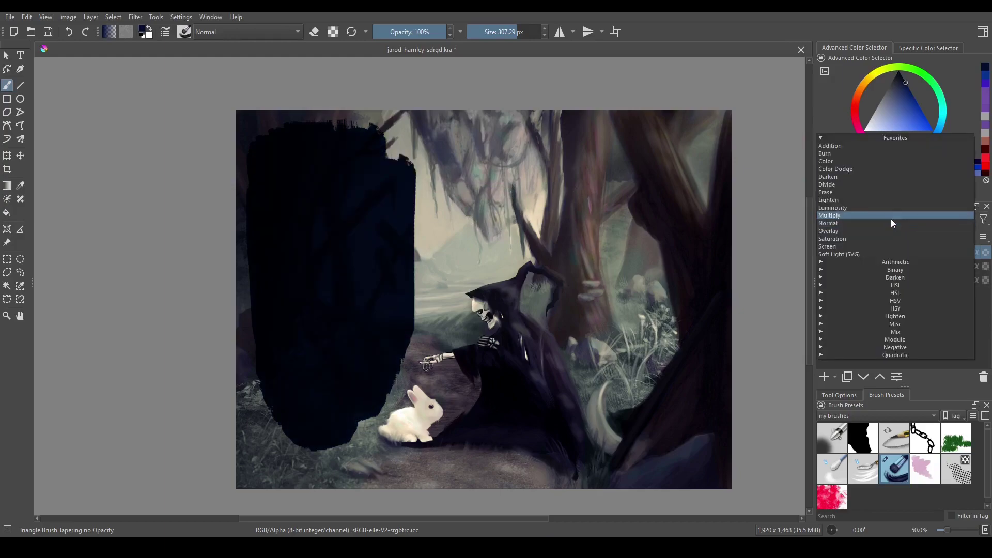
left_click(857, 216)
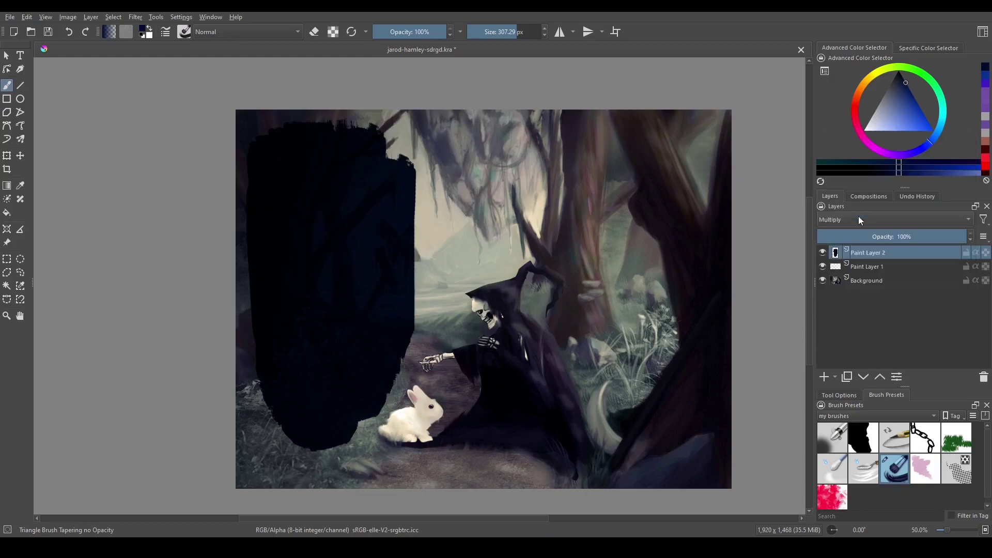
left_click(853, 222)
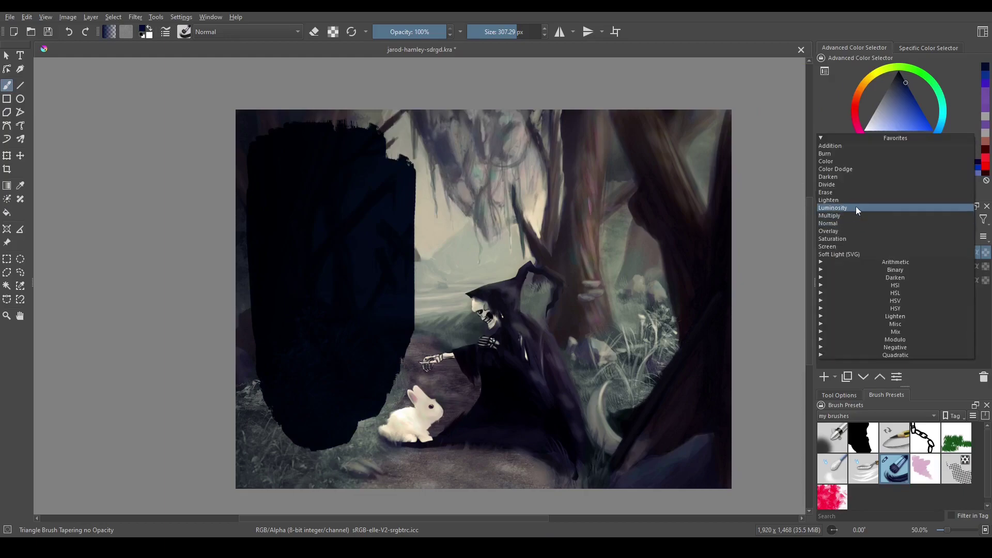
left_click(851, 230)
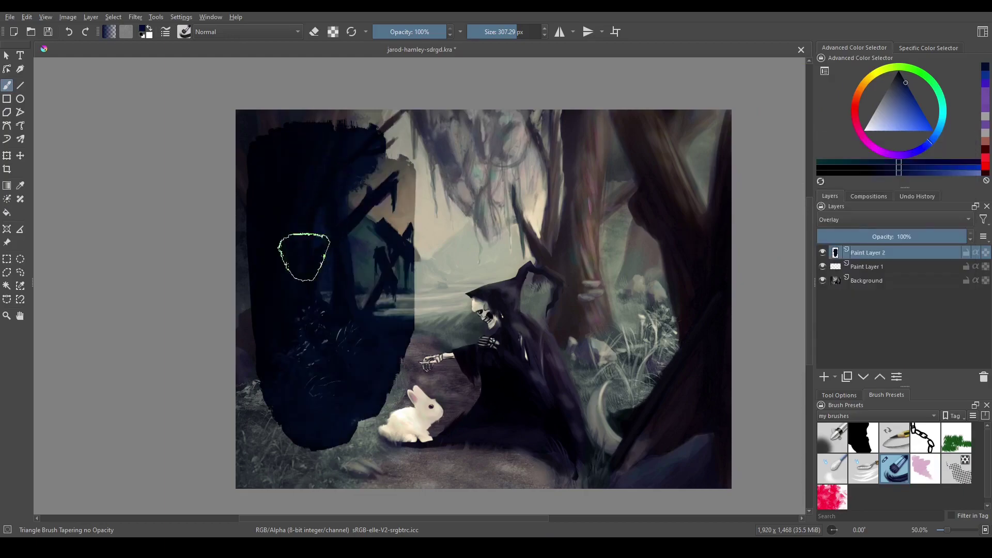
Pick a light blue paint color and paint a vertical strip over the central tree and hooded figure
left_click(863, 221)
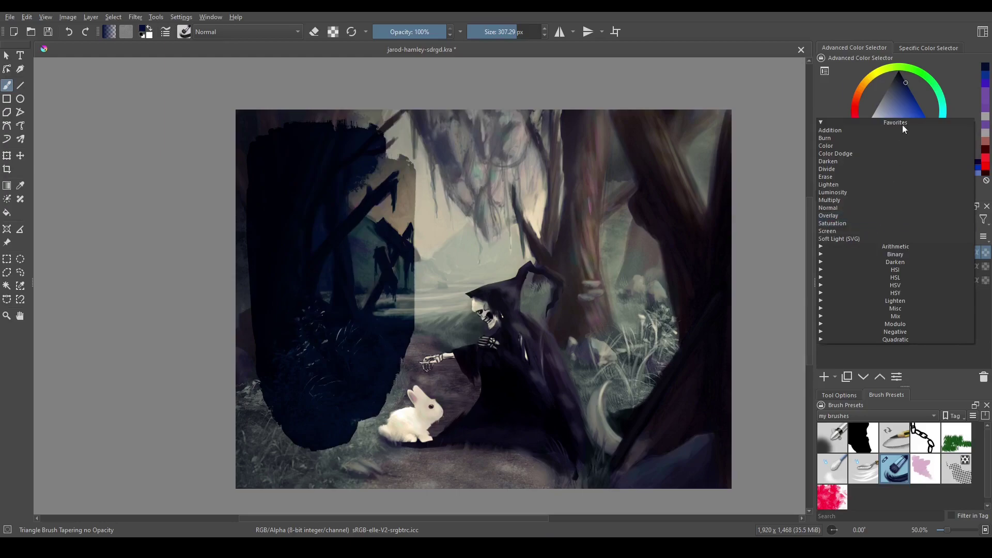
mouse_move(899, 99)
left_mouse_down()
mouse_move(848, 118)
mouse_move(934, 117)
mouse_move(896, 136)
left_mouse_up()
mouse_move(519, 176)
left_mouse_down()
mouse_move(524, 292)
mouse_move(536, 166)
mouse_move(538, 333)
left_mouse_up()
left_click_drag(521, 173, 516, 333)
Set Paint Layer 2's blending mode to Screen and toggle the last stroke with undo and redo to compare
left_click(847, 222)
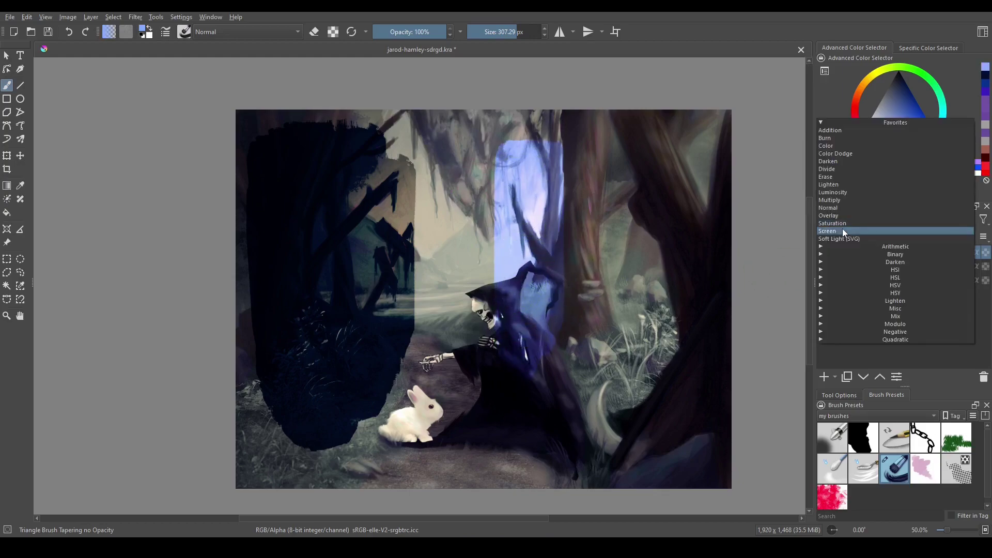
left_click(842, 228)
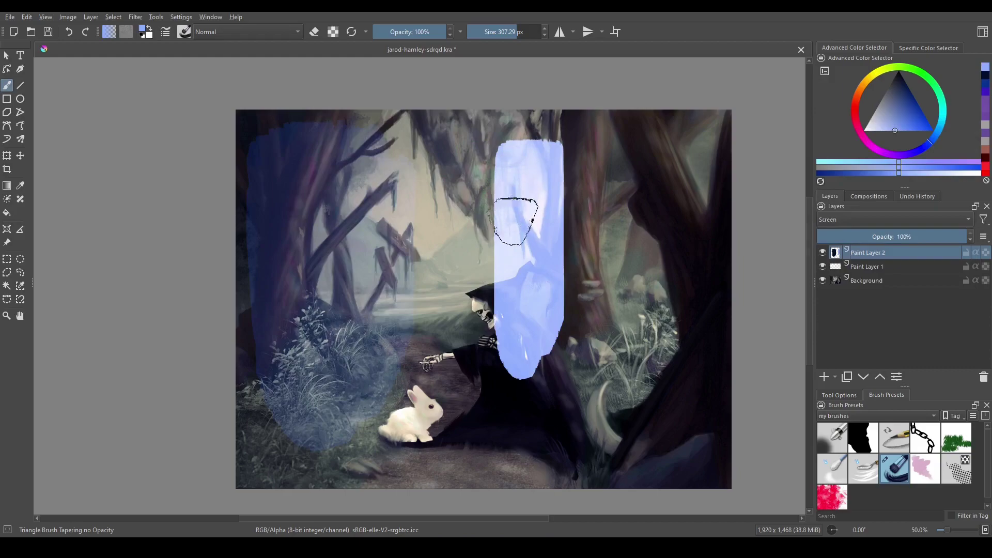
left_click(532, 233, "ctrl")
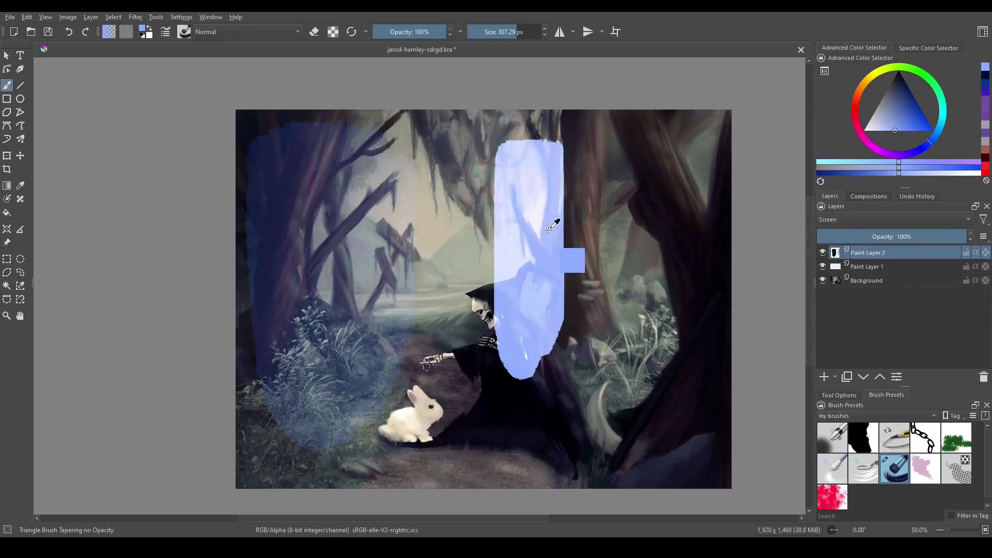
key("ctrl+z")
key("ctrl+shift+z")
key("ctrl+z")
key("ctrl+shift+z")
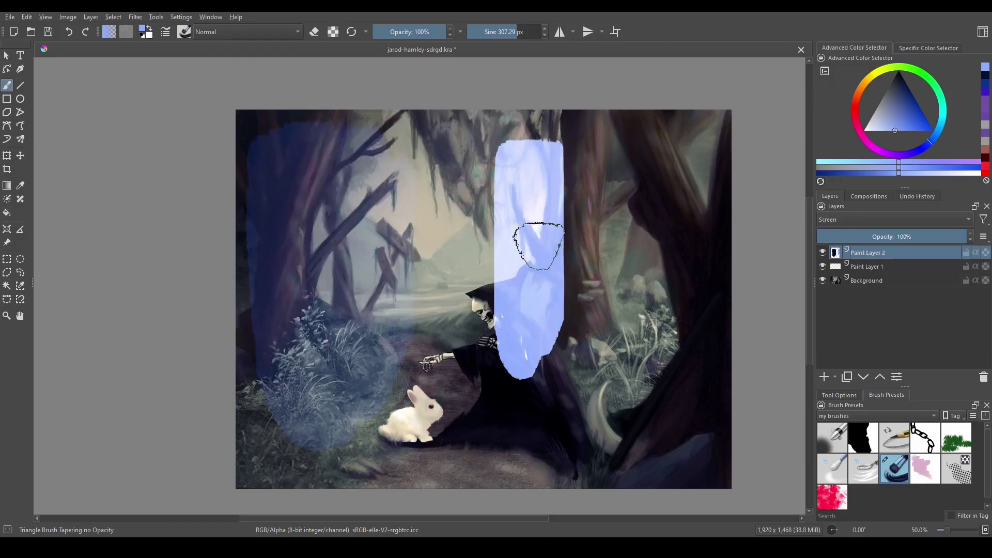
Enlarge the brush to about 967 px in eraser mode and erase all test paint from Paint Layer 2
key("e")
left_click_drag(297, 217, 624, 217, "shift")
left_click_drag(231, 166, 176, 268)
Set Paint Layer 2's blending mode to Soft Light (SVG) and reduce the brush size to about 389 px
left_click(894, 219)
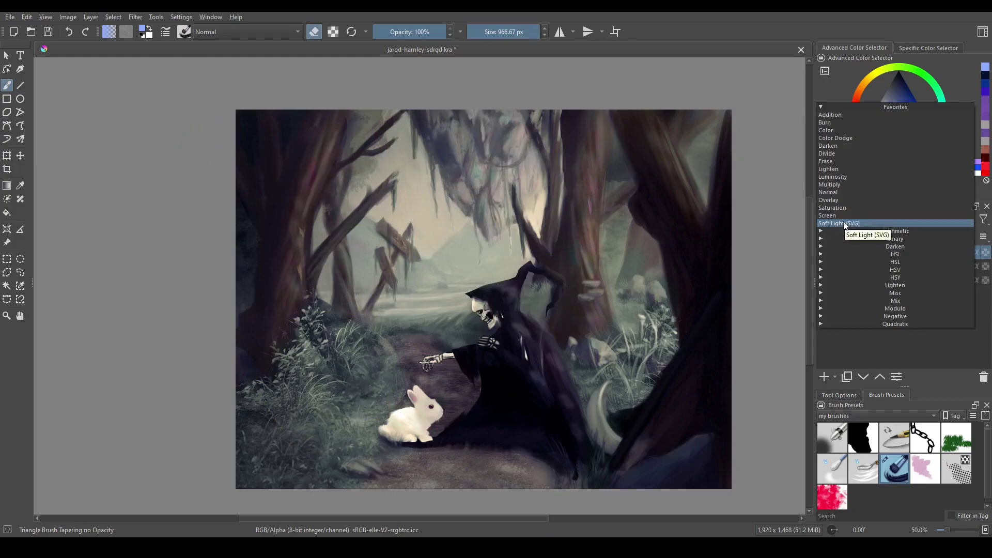
left_click(873, 223)
key("bracketleft")
key("bracketleft")
key("bracketleft")
key("bracketleft")
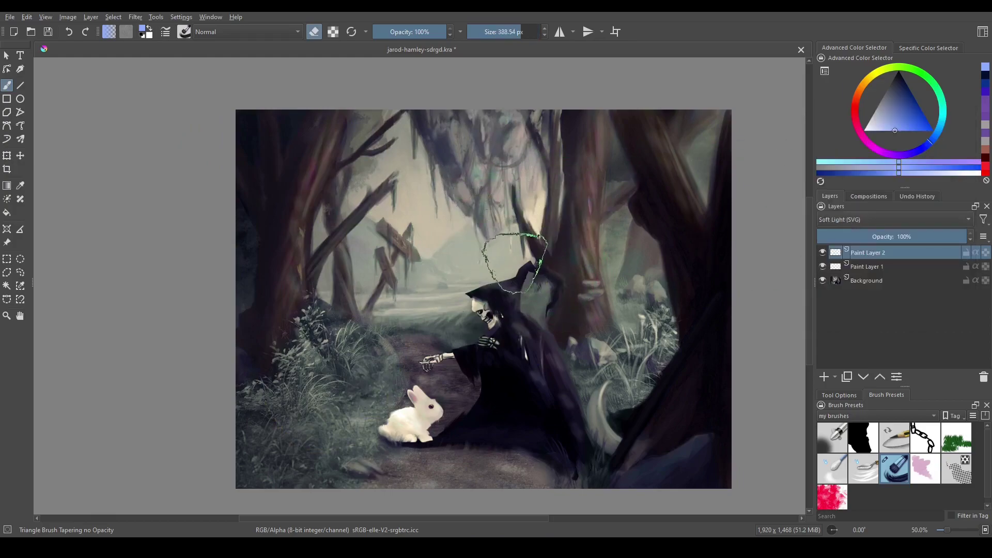
Set Paint Layer 2's blending mode to Hard Light and paint a light blue strip over the hooded figure with a brush of about 533 px
left_click(901, 218)
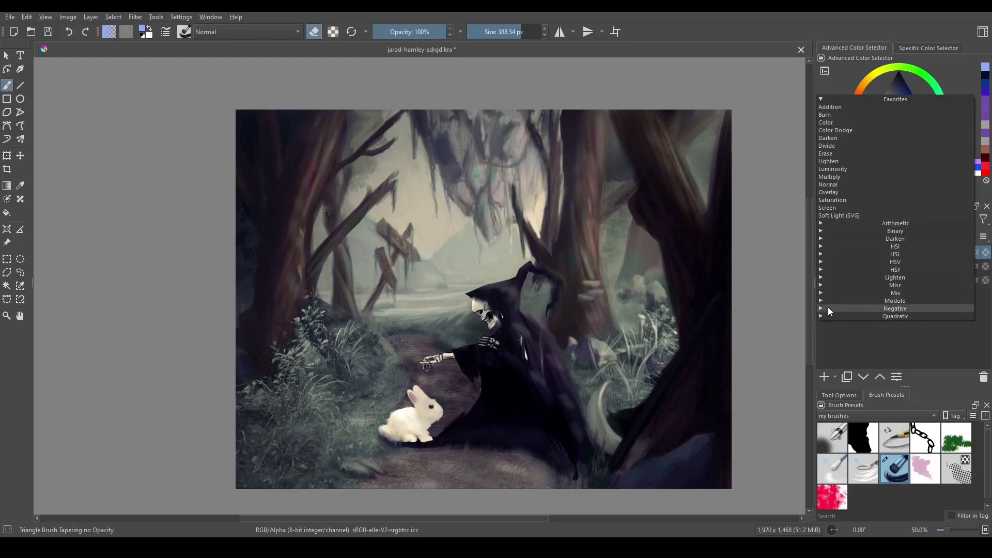
left_click(823, 276)
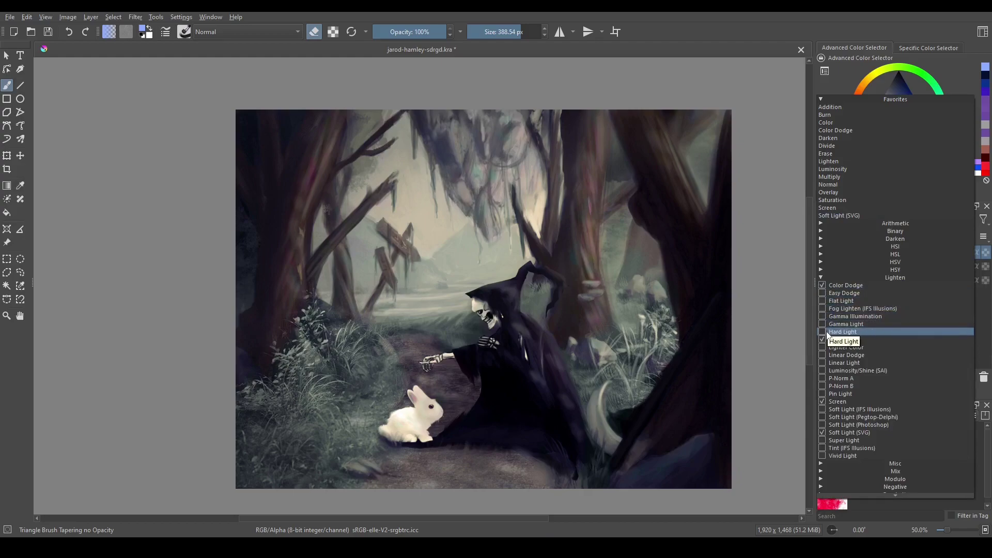
left_click(842, 331)
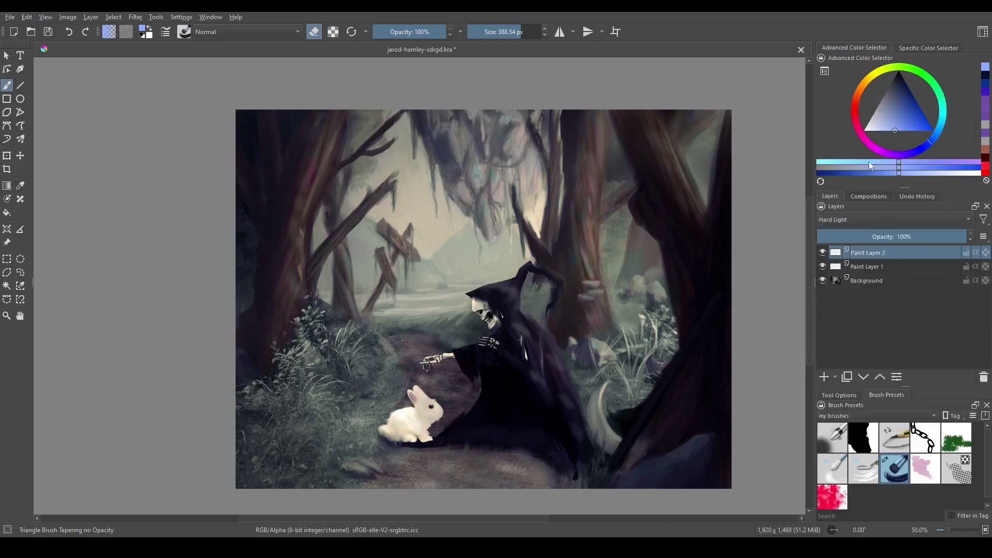
left_click_drag(497, 272, 535, 273, "shift")
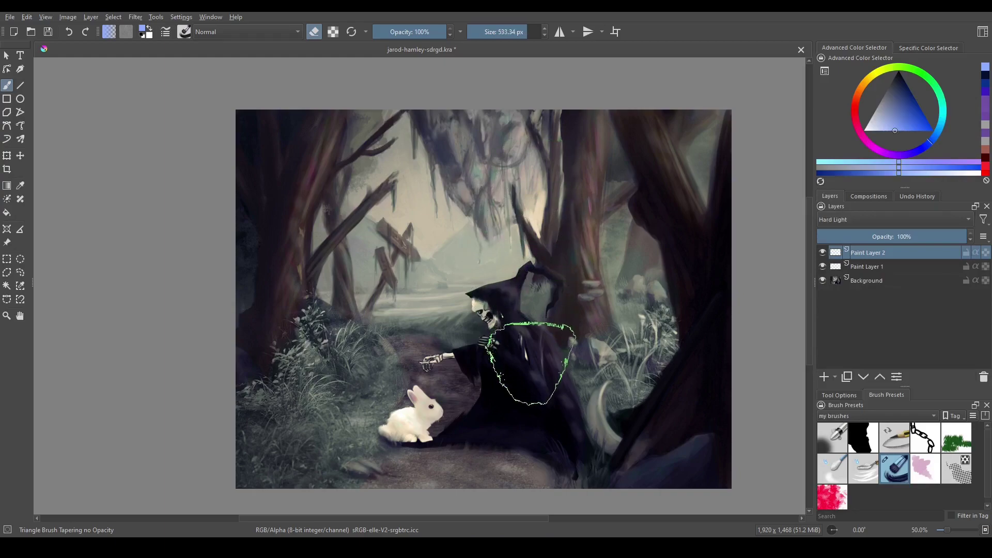
mouse_move(576, 176)
left_mouse_down()
mouse_move(558, 341)
mouse_move(569, 196)
left_mouse_up()
Try a light blue dab over the hanging moss beside the strip and undo it
left_click(840, 219)
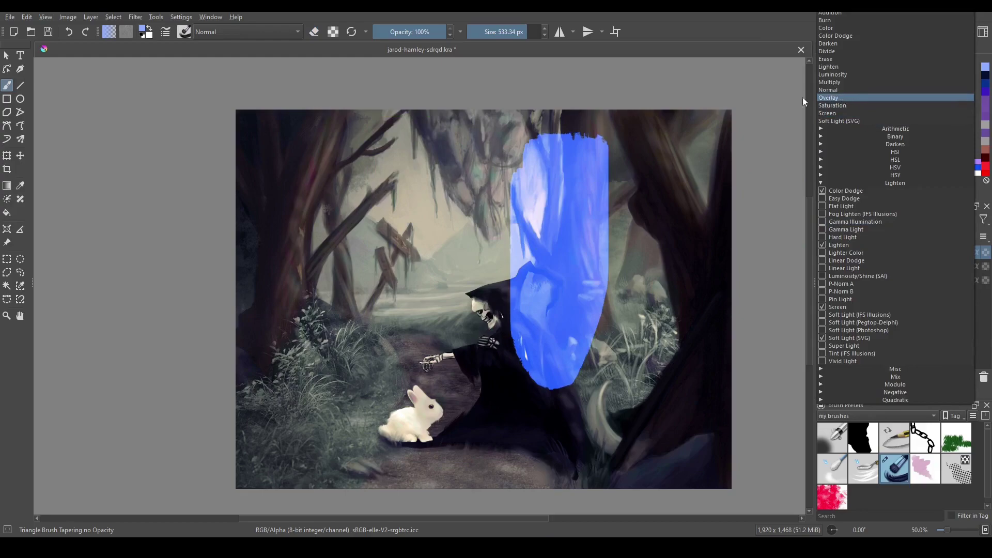
left_click(434, 204)
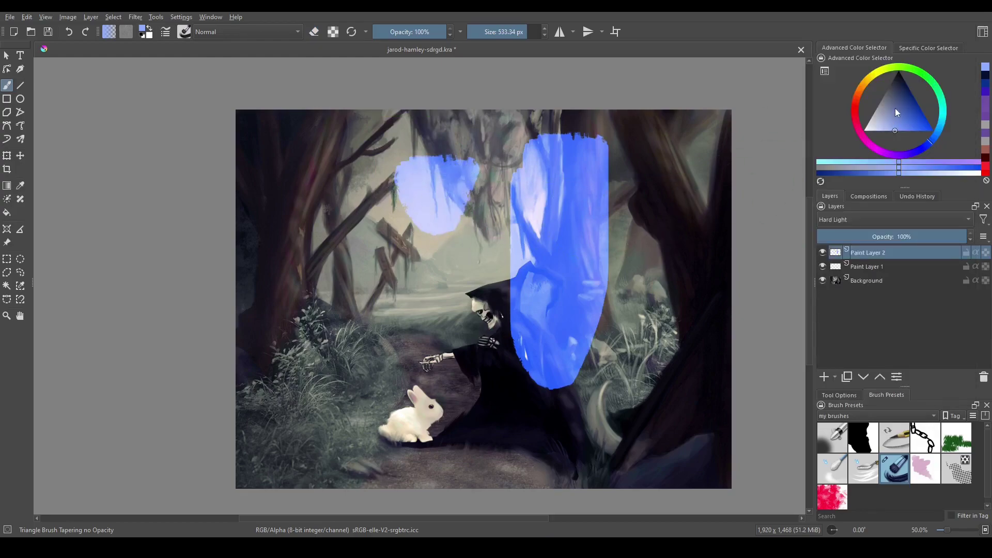
key("ctrl+z")
mouse_move(893, 110)
left_mouse_down()
mouse_move(884, 75)
mouse_move(848, 125)
mouse_move(881, 96)
mouse_move(866, 83)
mouse_move(887, 107)
mouse_move(858, 115)
mouse_move(833, 108)
mouse_move(838, 120)
left_mouse_up()
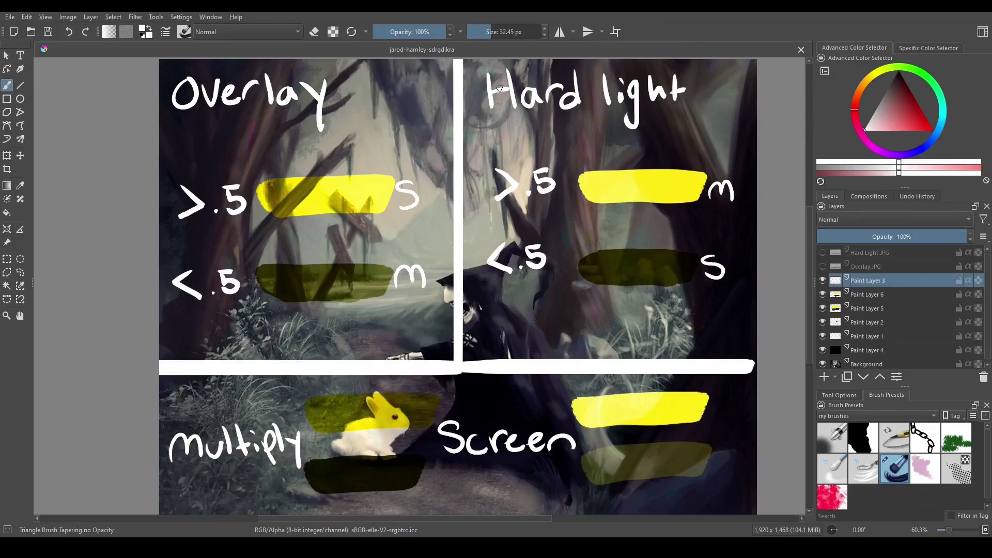
Reduce the brush size to about 21 px, pick red, and circle the bright yellow >.5 swatch under Hard light
key("bracketleft")
key("bracketleft")
mouse_move(626, 157)
left_mouse_down()
mouse_move(609, 194)
mouse_move(638, 159)
left_mouse_up()
key("ctrl+z")
left_click_drag(893, 109, 933, 130)
mouse_move(620, 138)
left_mouse_down()
mouse_move(540, 189)
mouse_move(620, 152)
left_mouse_up()
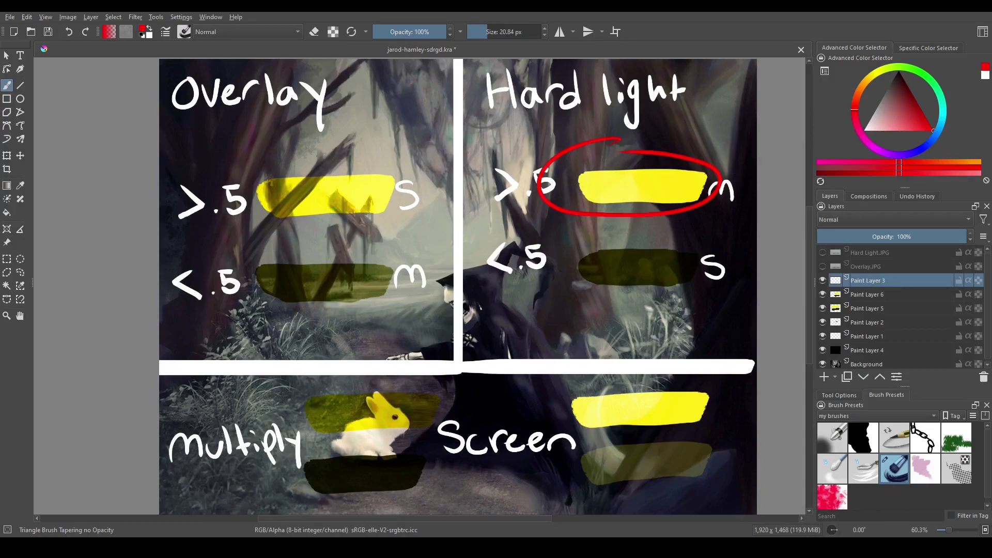
Circle the bright and dark swatches of the Overlay, Multiply and Screen sections and Hard light's dark swatch in red, and undo those circles
mouse_move(331, 147)
left_mouse_down()
mouse_move(339, 231)
mouse_move(356, 153)
left_mouse_up()
mouse_move(367, 371)
left_mouse_down()
mouse_move(295, 430)
mouse_move(327, 376)
left_mouse_up()
mouse_move(570, 396)
left_mouse_down()
mouse_move(578, 431)
mouse_move(603, 371)
left_mouse_up()
mouse_move(633, 237)
left_mouse_down()
mouse_move(731, 255)
mouse_move(635, 240)
left_mouse_up()
mouse_move(316, 248)
left_mouse_down()
mouse_move(297, 315)
mouse_move(320, 264)
left_mouse_up()
mouse_move(342, 445)
left_mouse_down()
mouse_move(300, 485)
mouse_move(426, 466)
mouse_move(335, 453)
left_mouse_up()
mouse_move(612, 439)
left_mouse_down()
mouse_move(604, 489)
mouse_move(635, 443)
left_mouse_up()
key("ctrl+z")
key("ctrl+z")
key("ctrl+z")
key("ctrl+z")
key("ctrl+z")
key("ctrl+z")
key("ctrl+z")
Draw a red line linking Overlay's bright swatch to Screen's bright swatch, and undo all the red marks
mouse_move(376, 191)
left_mouse_down()
mouse_move(443, 279)
mouse_move(575, 386)
mouse_move(630, 405)
mouse_move(698, 402)
left_mouse_up()
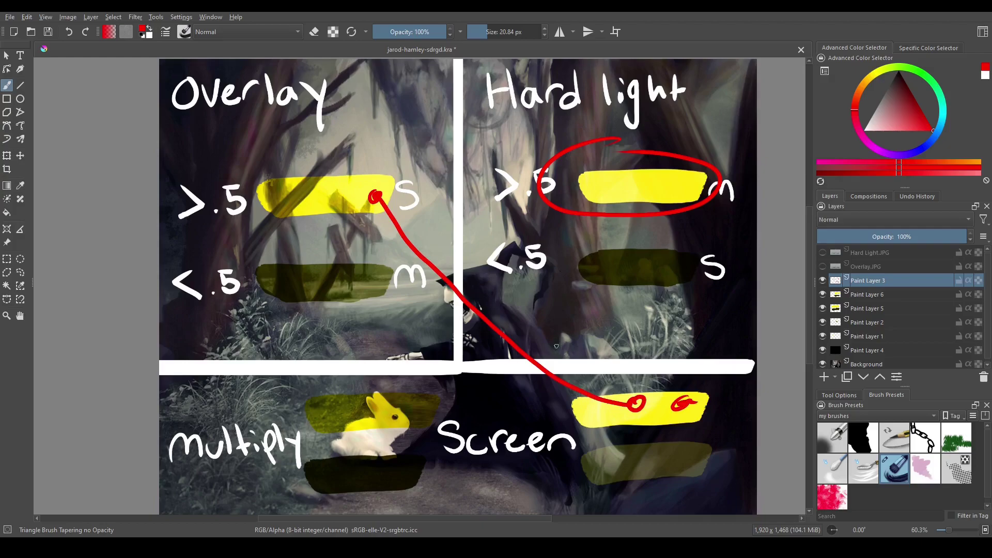
key("ctrl+z")
key("ctrl+z")
key("ctrl+z")
key("ctrl+z")
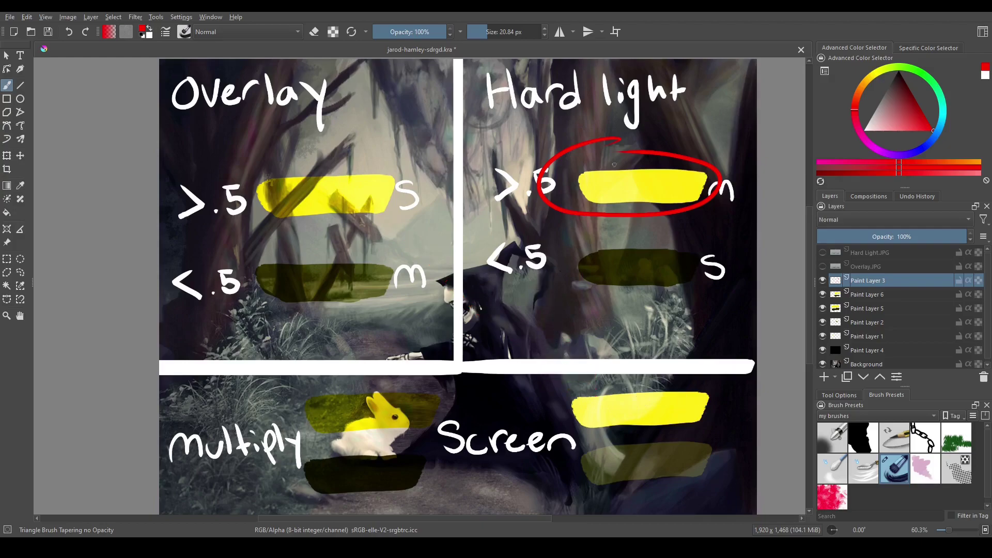
key("ctrl+z")
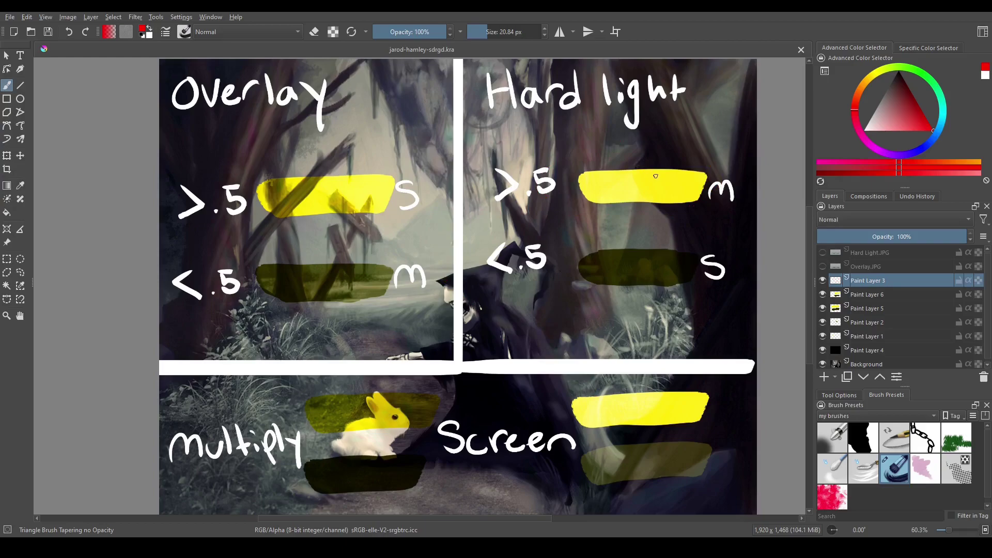
Circle Hard light's bright swatch, draw a red arrow from it to Multiply's upper swatch, and undo both marks
mouse_move(656, 176)
left_mouse_down()
mouse_move(667, 181)
mouse_move(659, 190)
left_mouse_up()
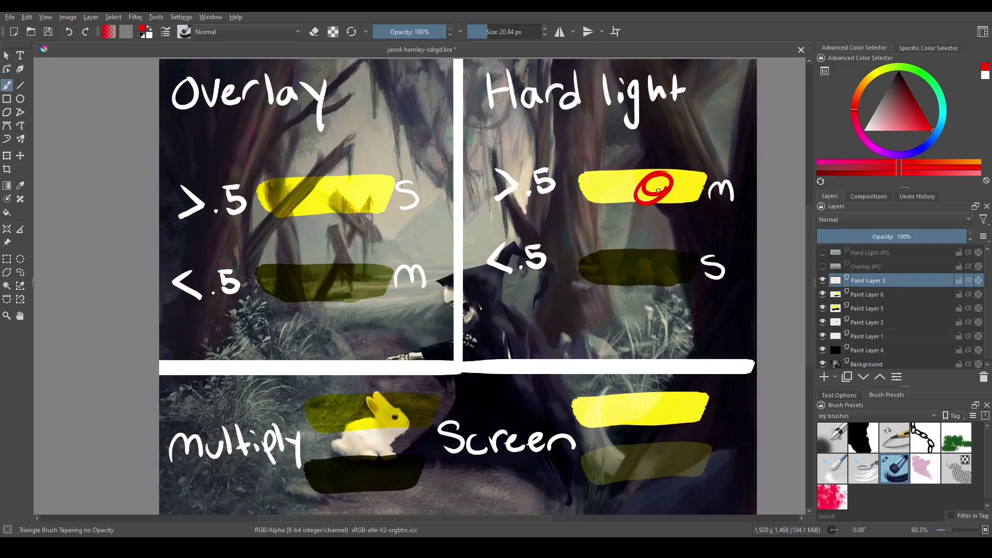
mouse_move(647, 197)
left_mouse_down()
mouse_move(491, 354)
mouse_move(432, 399)
mouse_move(449, 406)
left_mouse_up()
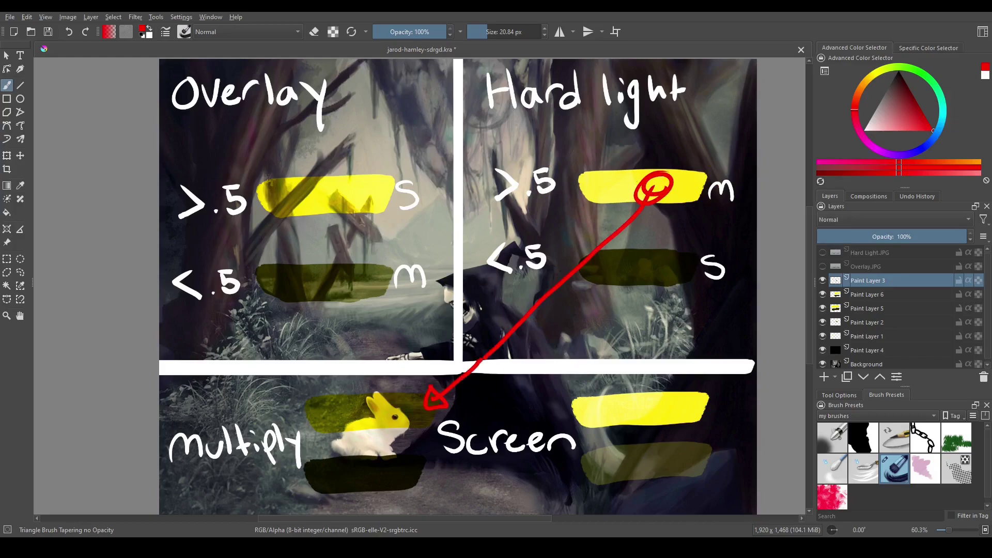
key("ctrl+z")
key("ctrl+z")
key("ctrl+z")
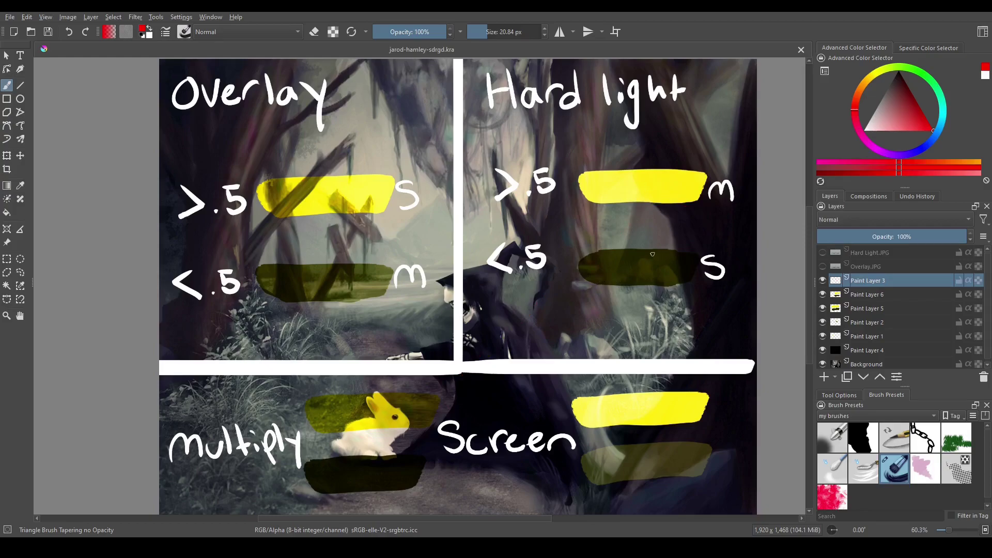
Circle Hard light's dark <.5 swatch, draw a red arrow from it to Screen's lower swatch, and undo the marks
mouse_move(644, 240)
left_mouse_down()
mouse_move(630, 274)
mouse_move(671, 239)
mouse_move(647, 241)
left_mouse_up()
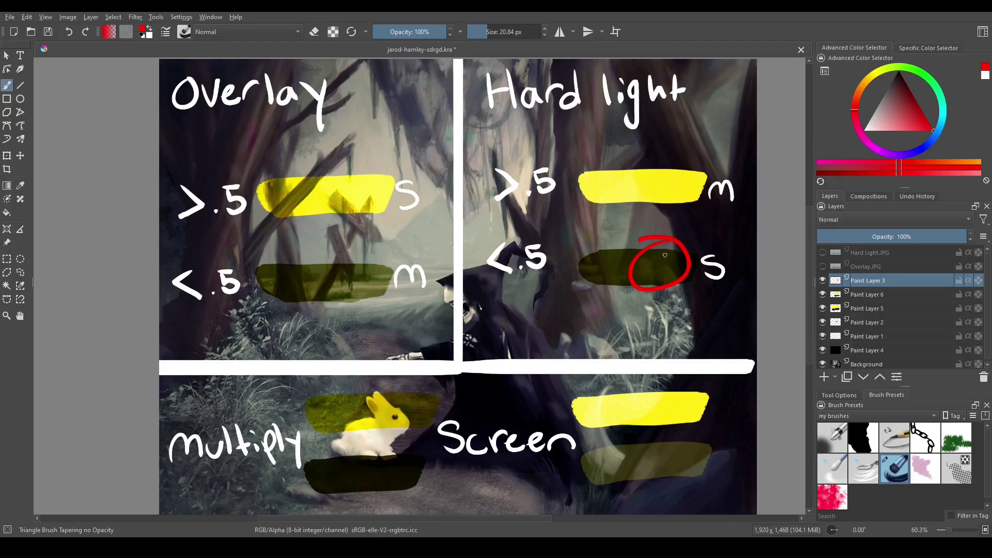
mouse_move(655, 275)
left_mouse_down()
mouse_move(662, 399)
mouse_move(635, 460)
mouse_move(623, 440)
mouse_move(641, 469)
mouse_move(642, 438)
left_mouse_up()
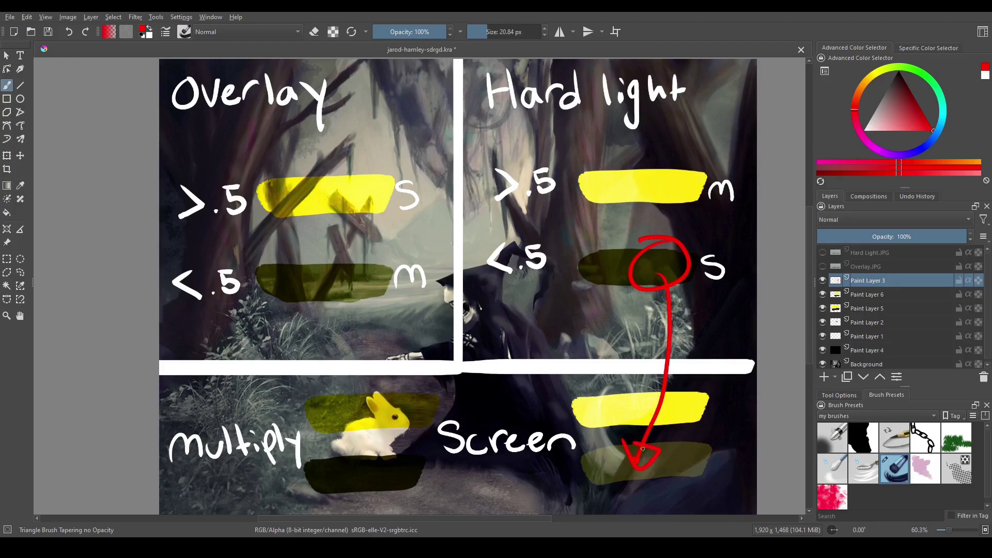
key("ctrl+z")
key("ctrl+z")
key("ctrl+z")
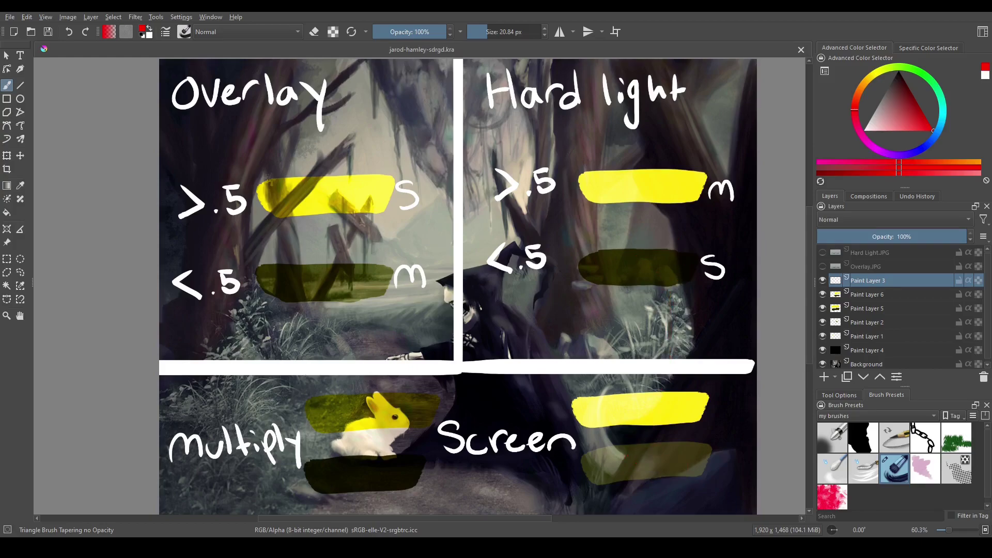
Link Hard light's bright swatch to Screen's bright swatch in red, mark the m and s labels, and undo the marks
mouse_move(652, 166)
left_mouse_down()
mouse_move(664, 170)
mouse_move(652, 173)
mouse_move(627, 399)
mouse_move(631, 386)
left_mouse_up()
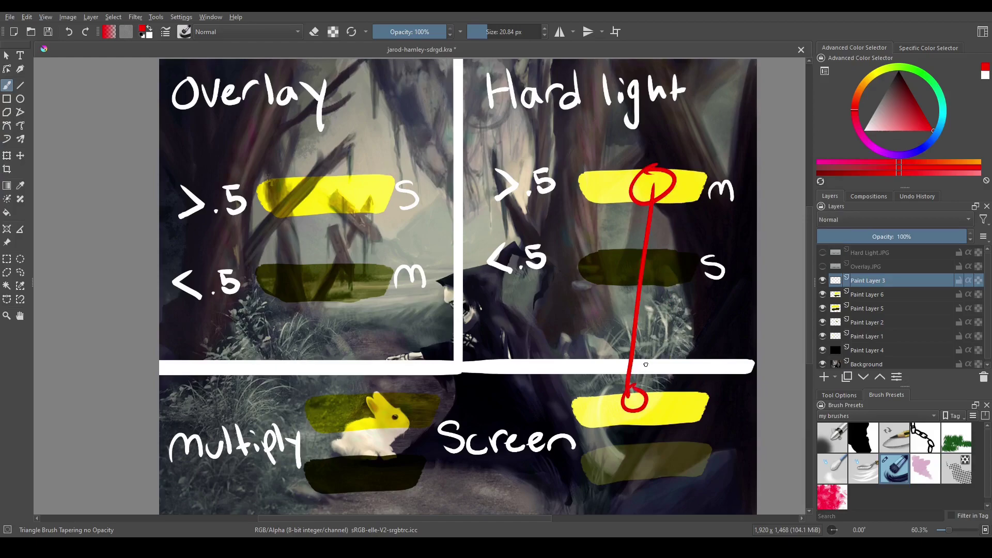
left_click_drag(729, 170, 735, 182)
left_click_drag(727, 230, 725, 280)
key("ctrl+z")
key("ctrl+z")
key("ctrl+z")
key("ctrl+z")
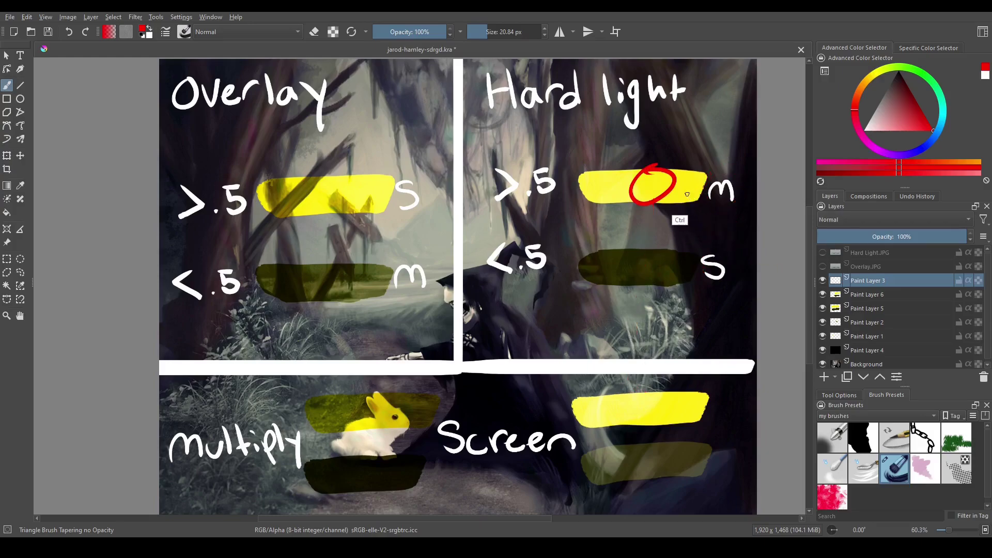
key("ctrl+z")
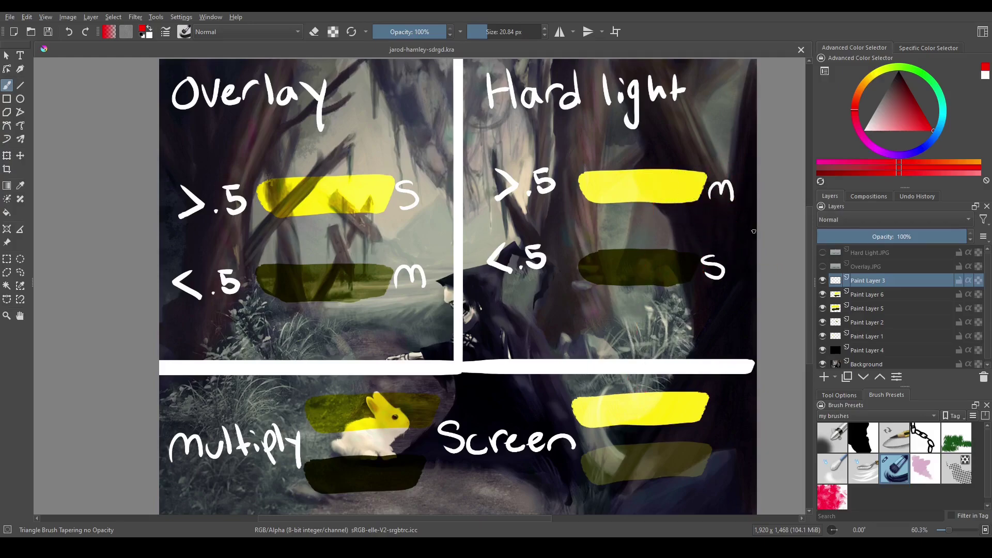
Set Paint Layer 4's opacity to 100%, and circle the <.5 swatch area under Hard light in red and undo it
left_click(885, 352)
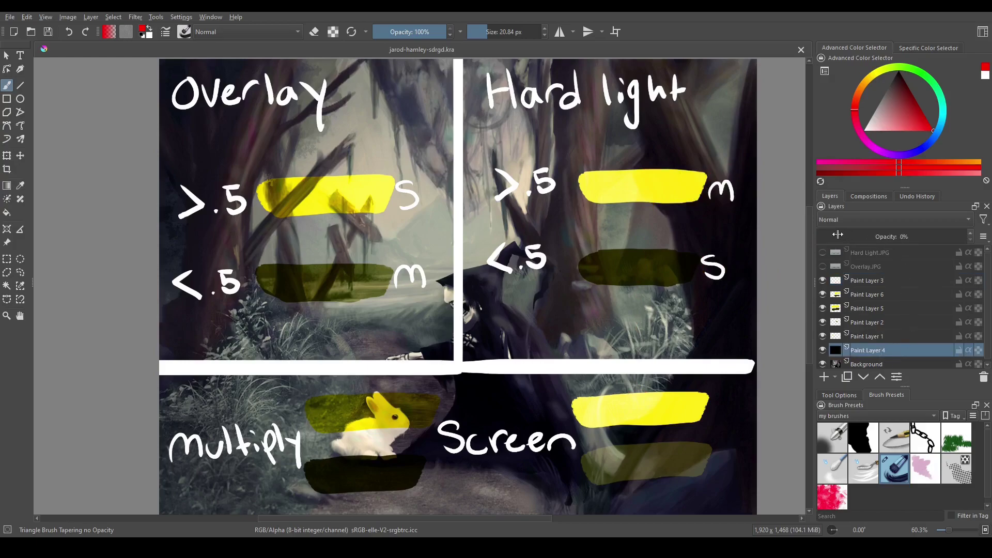
left_click_drag(828, 236, 973, 237)
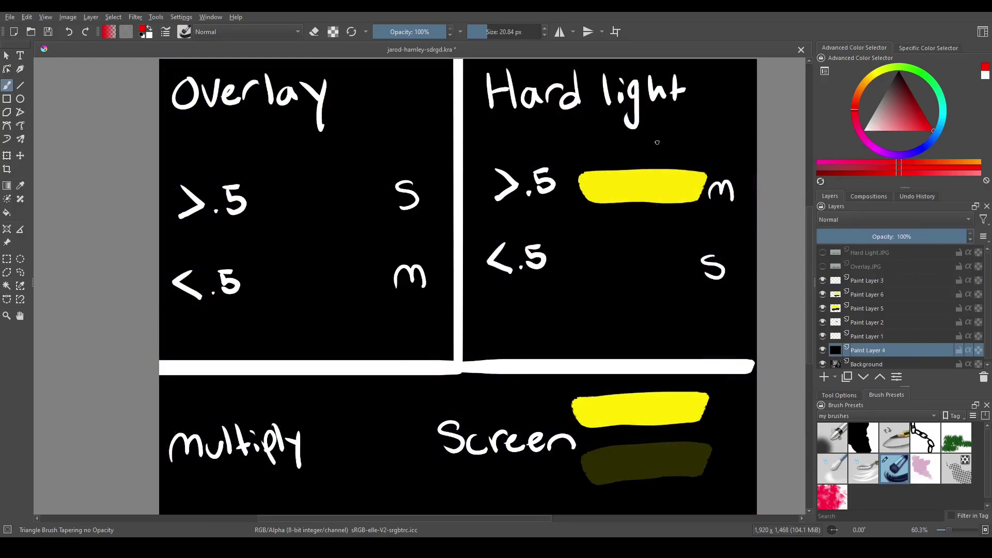
mouse_move(649, 240)
left_mouse_down()
mouse_move(666, 277)
mouse_move(652, 240)
left_mouse_up()
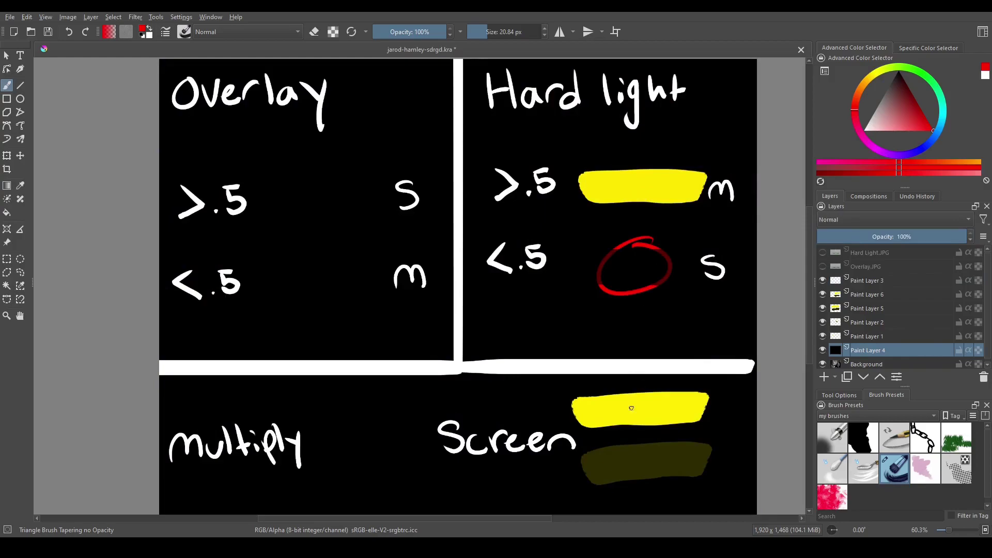
key("ctrl+z")
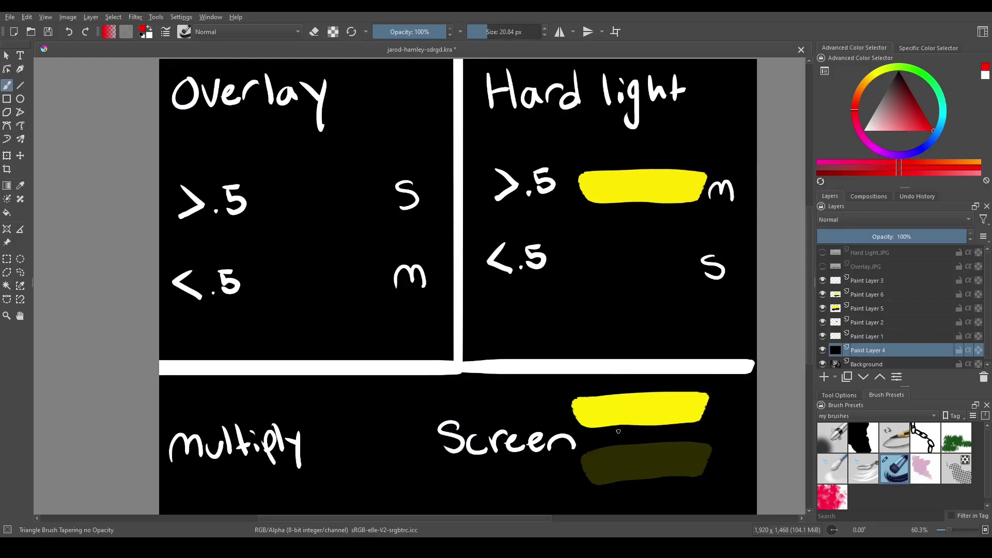
Mark Screen's dark swatch in red, draw a red link from it to Hard light's s label, and undo the marks
mouse_move(634, 440)
left_mouse_down()
mouse_move(610, 478)
mouse_move(643, 442)
mouse_move(640, 463)
left_mouse_up()
key("ctrl+z")
key("ctrl+z")
left_click_drag(689, 459, 712, 253)
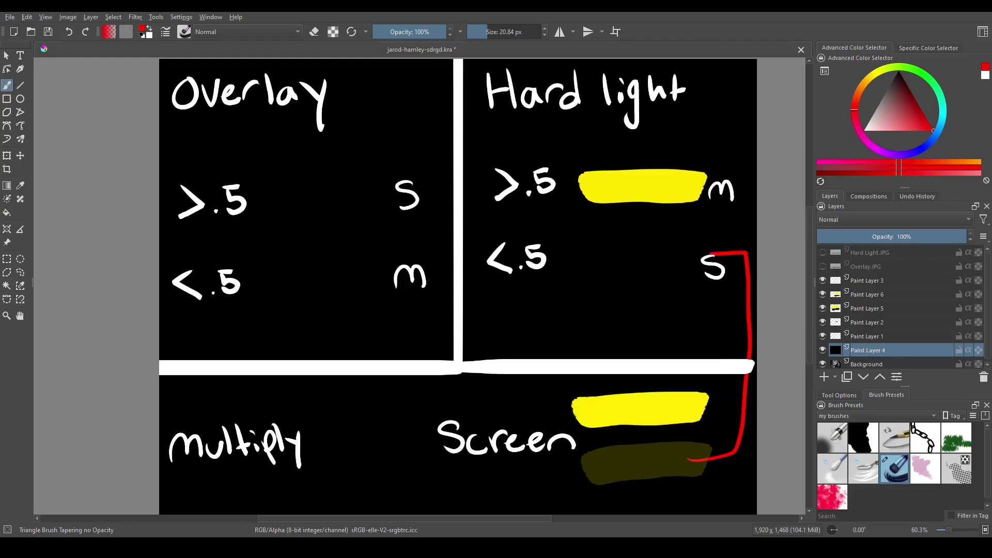
key("ctrl+z")
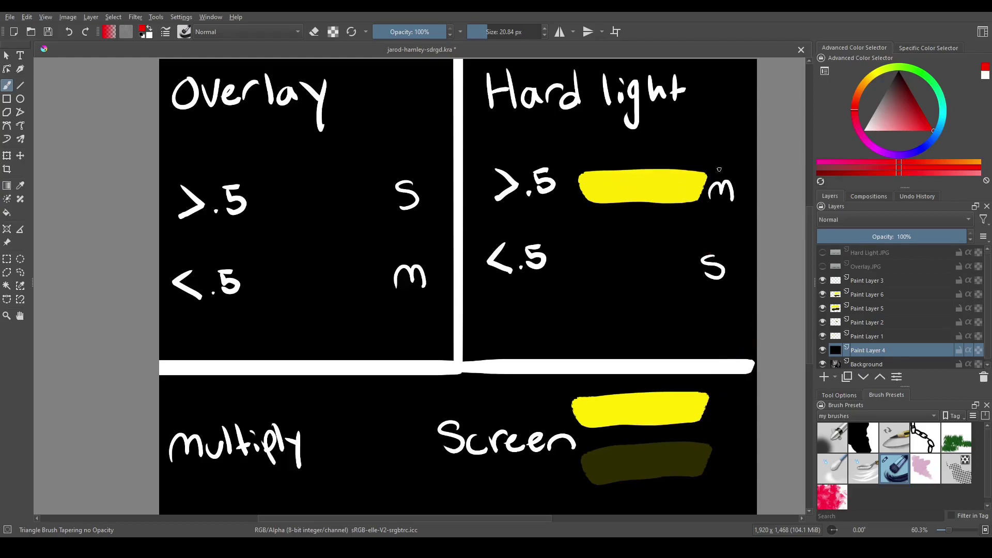
Bracket Hard light's m and s labels in red, mark the Hard light title, and undo both marks
mouse_move(691, 165)
left_mouse_down()
mouse_move(747, 223)
mouse_move(691, 290)
left_mouse_up()
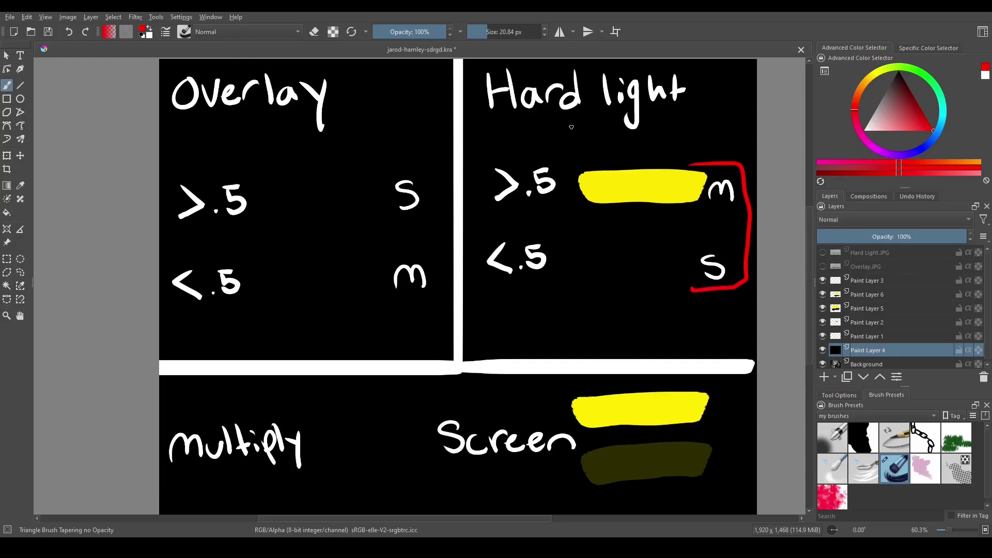
mouse_move(537, 113)
left_mouse_down()
mouse_move(729, 125)
mouse_move(536, 113)
left_mouse_up()
key("ctrl")
key("ctrl+z")
key("ctrl+z")
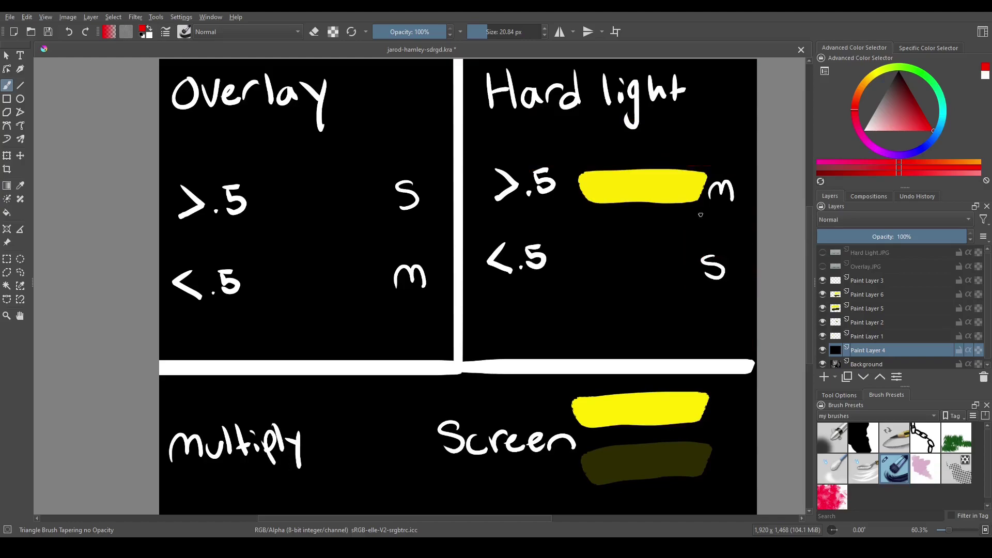
Set Paint Layer 4's opacity to 0% and reset the foreground and background colors to black and white
left_click_drag(894, 237, 801, 242)
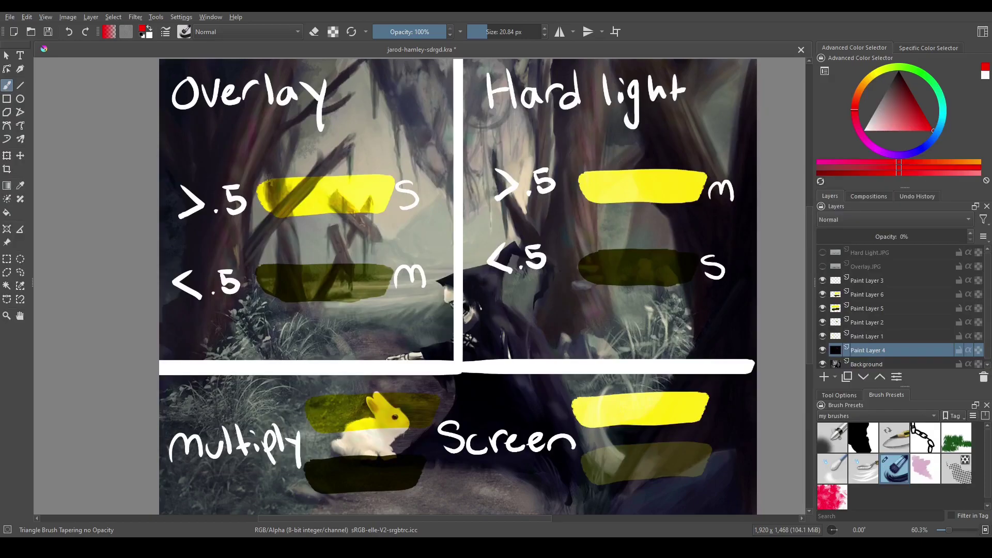
key("d")
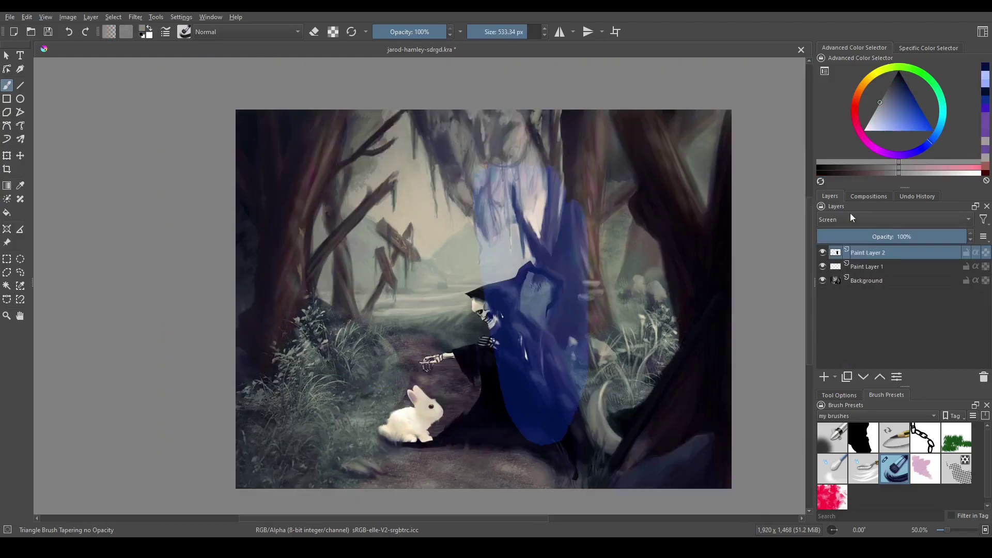
Compare Paint Layer 2's blue paint by alternating its blending mode between Soft Light (SVG) and Hard Light, ending on Hard Light
left_click(850, 215)
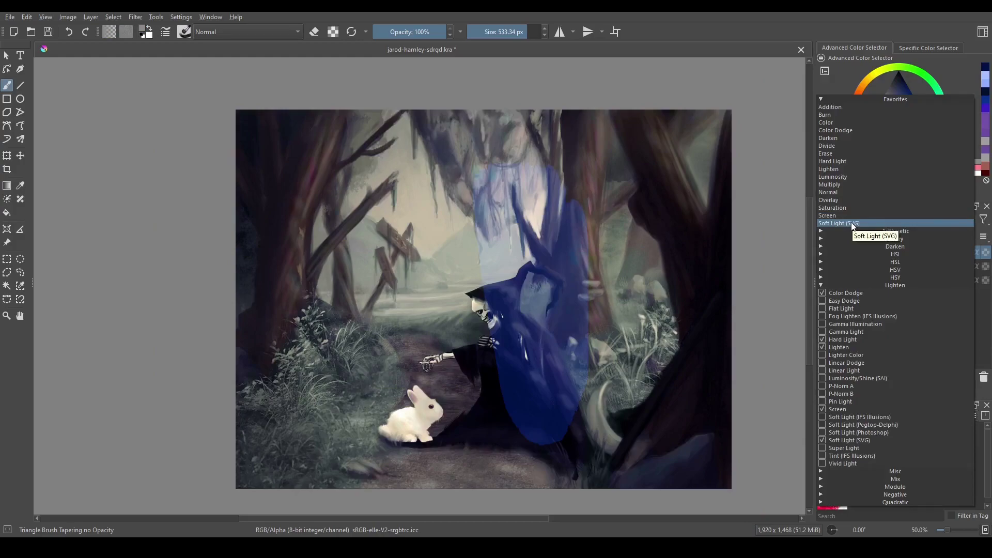
left_click(850, 224)
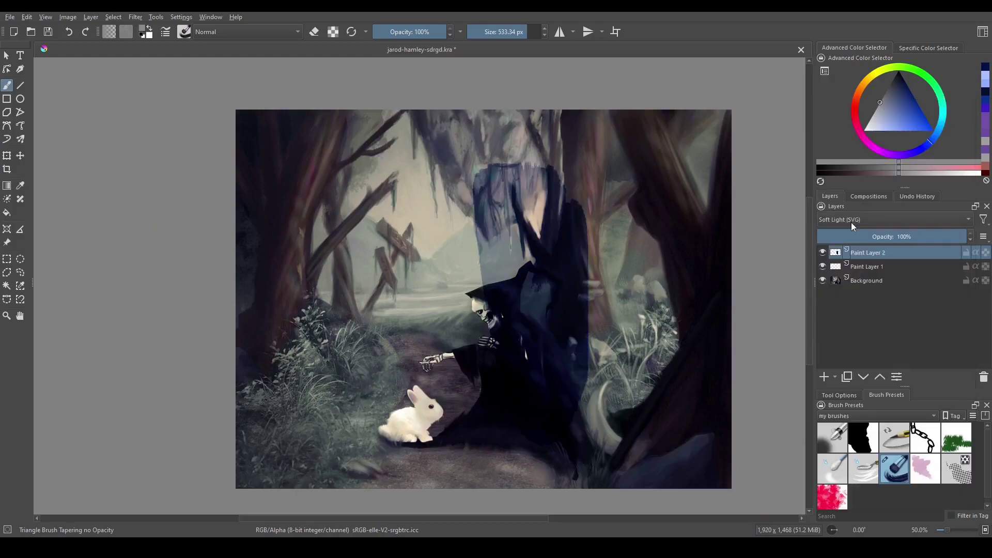
left_click(879, 219)
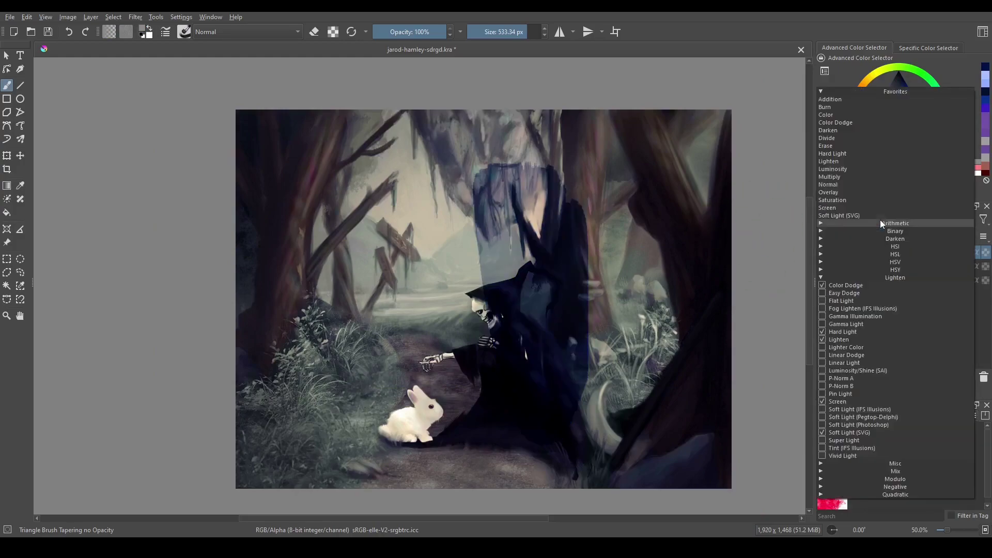
left_click(876, 154)
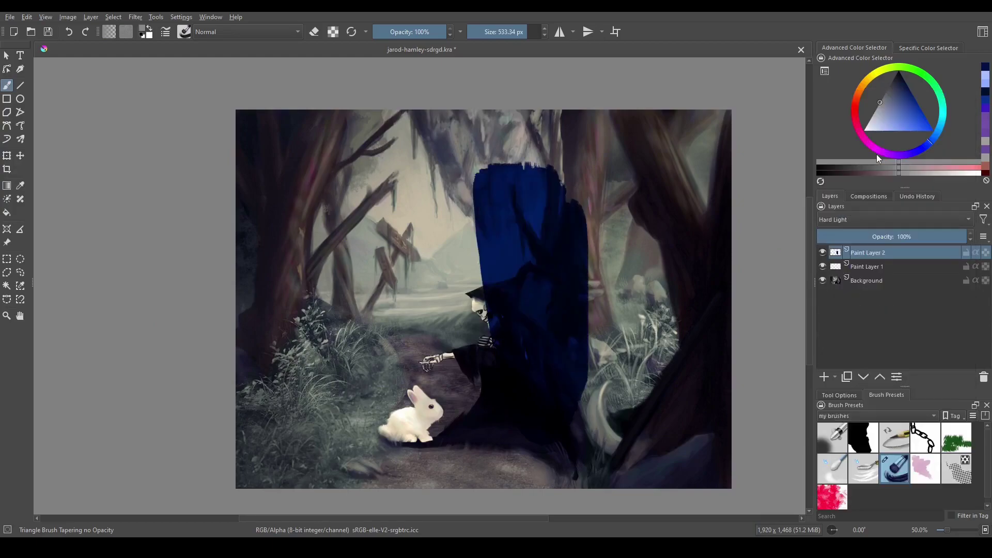
left_click(864, 220)
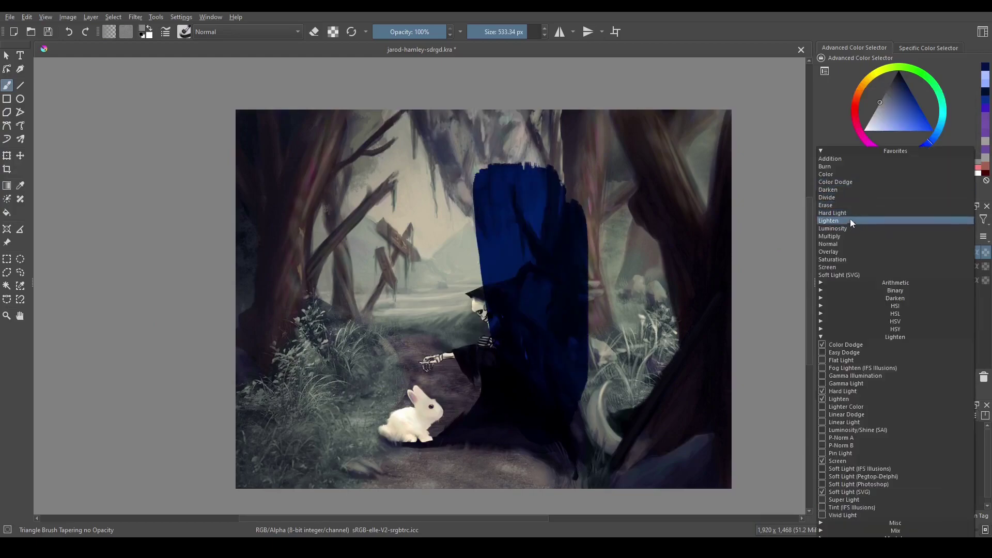
left_click(850, 275)
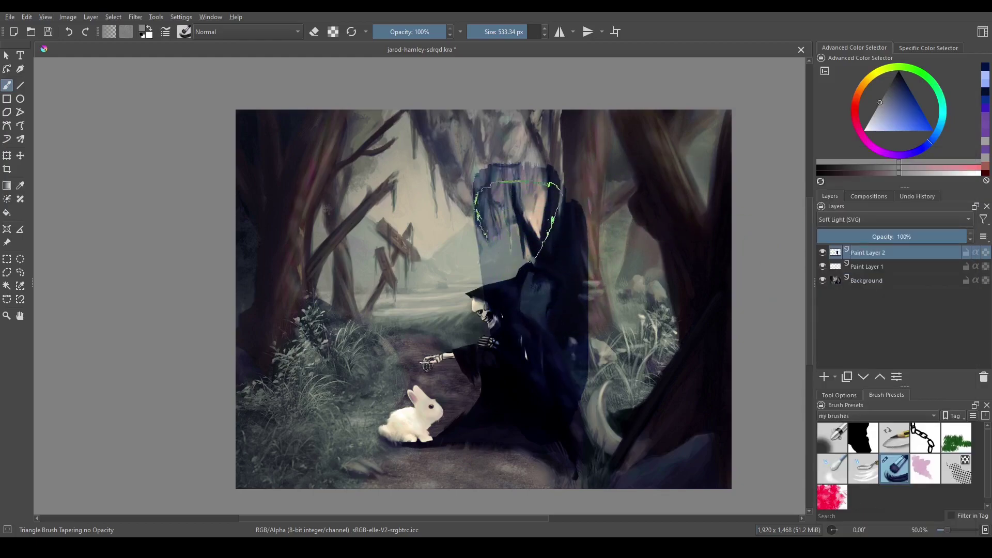
key("e")
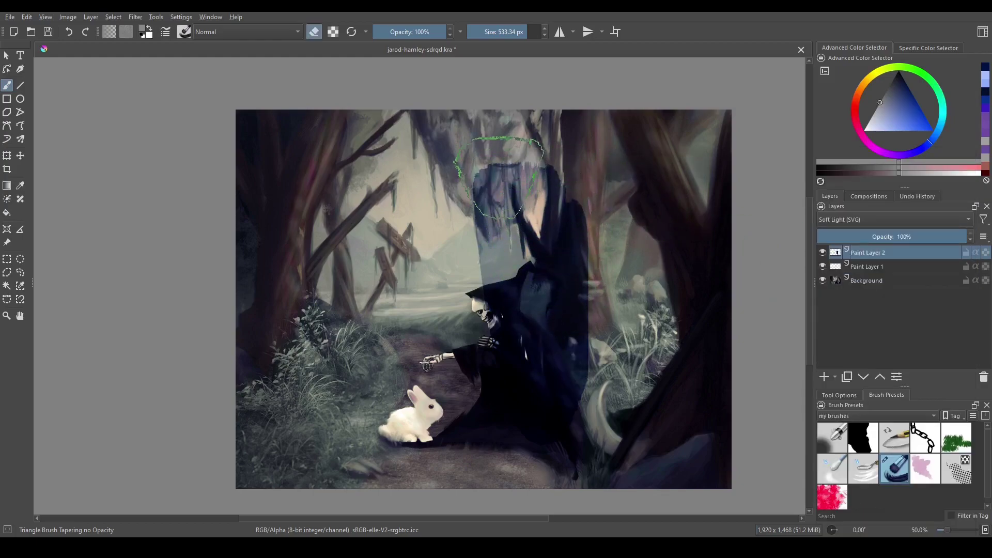
left_click(860, 222)
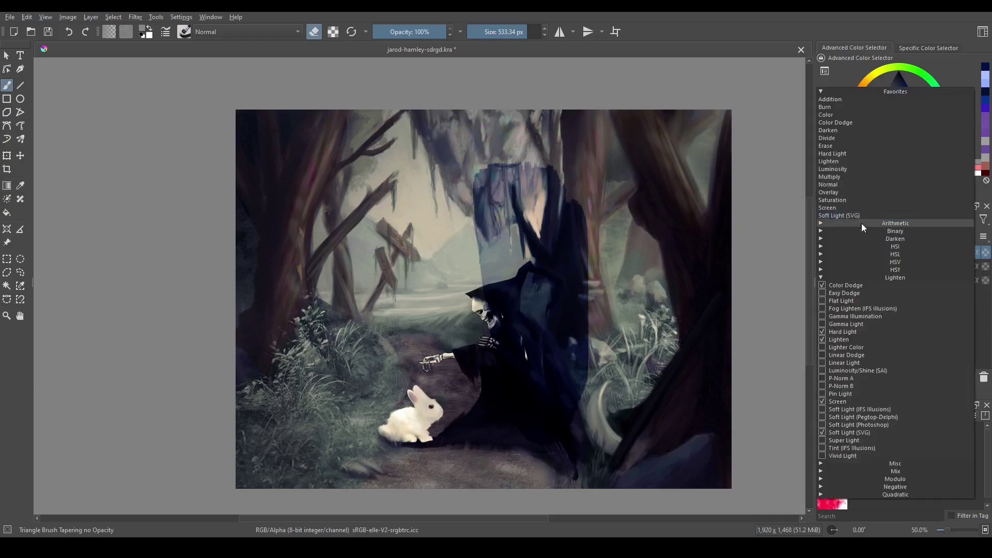
left_click(856, 155)
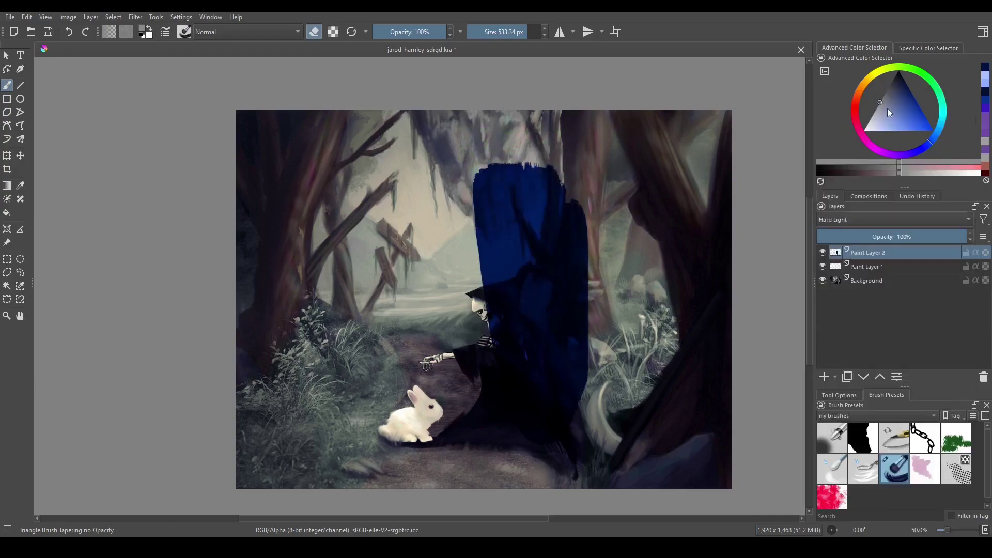
Paint a large black area over the trees left of the reaper and set Paint Layer 2's blending mode to Soft Light (SVG)
left_click_drag(887, 106, 898, 71)
key("e")
mouse_move(376, 173)
left_mouse_down()
mouse_move(375, 310)
mouse_move(297, 187)
mouse_move(300, 289)
left_mouse_up()
left_click(840, 219)
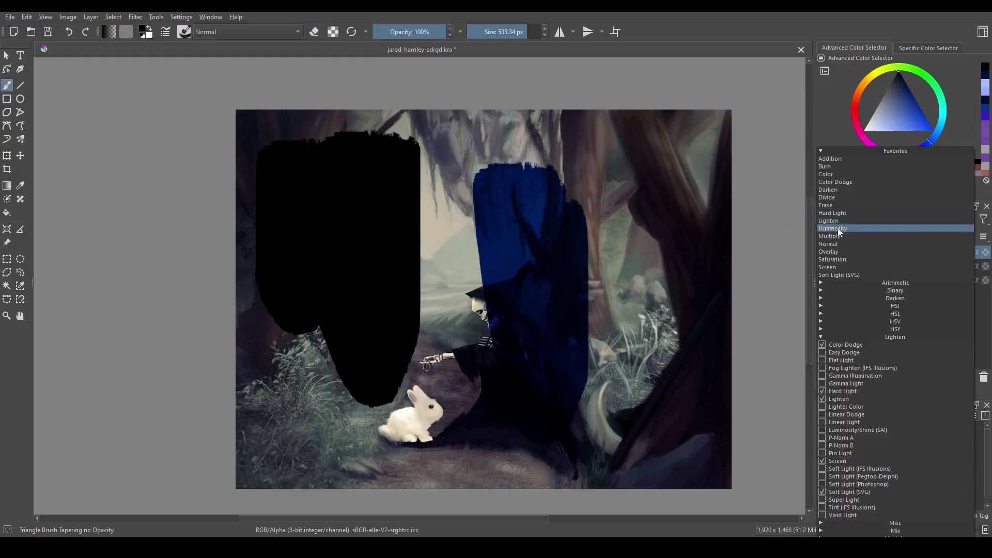
left_click(841, 274)
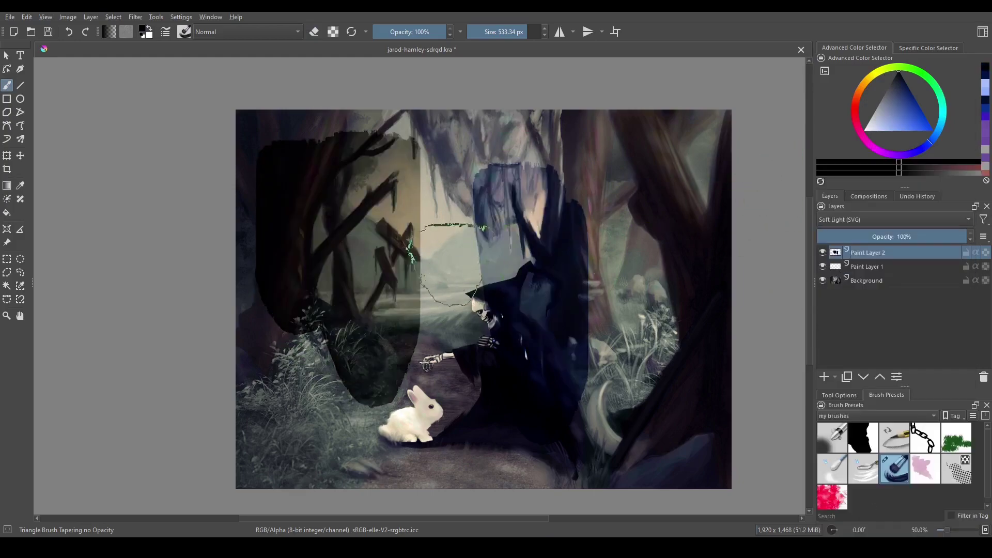
Undo the black and blue paint and the blending mode changes on Paint Layer 2, back to Screen
mouse_move(406, 173)
left_mouse_down()
mouse_move(476, 214)
mouse_move(610, 258)
mouse_move(548, 377)
mouse_move(400, 258)
mouse_move(279, 364)
mouse_move(242, 433)
mouse_move(357, 455)
mouse_move(666, 331)
mouse_move(637, 310)
mouse_move(122, 136)
left_mouse_up()
key("ctrl+z")
key("ctrl+z")
key("ctrl+z")
key("ctrl+z")
key("ctrl+z")
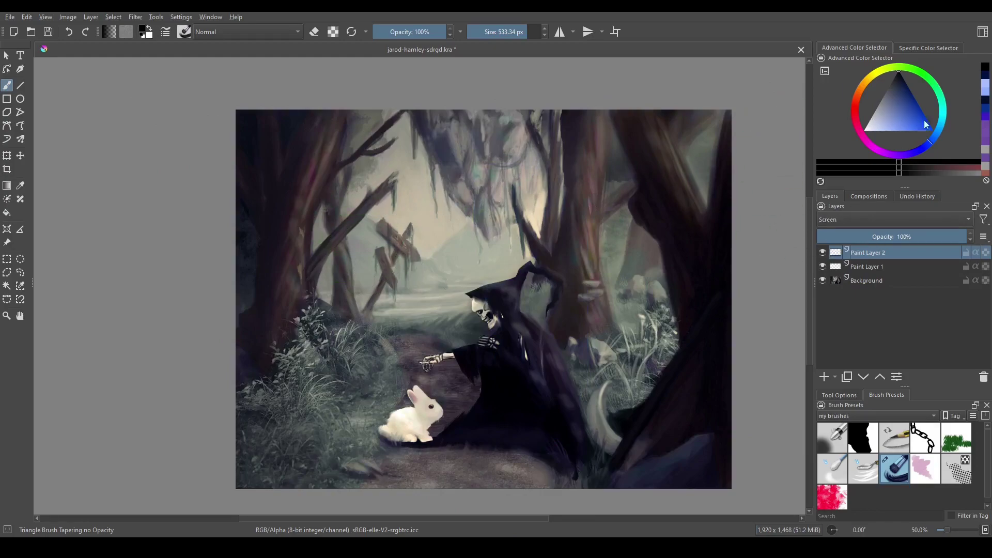
Paint a large white area over the misty clearing and set Paint Layer 2's blending mode to Soft Light (SVG)
left_click(756, 181, "ctrl")
mouse_move(465, 236)
left_mouse_down()
mouse_move(421, 328)
mouse_move(346, 269)
left_mouse_up()
left_click(876, 220)
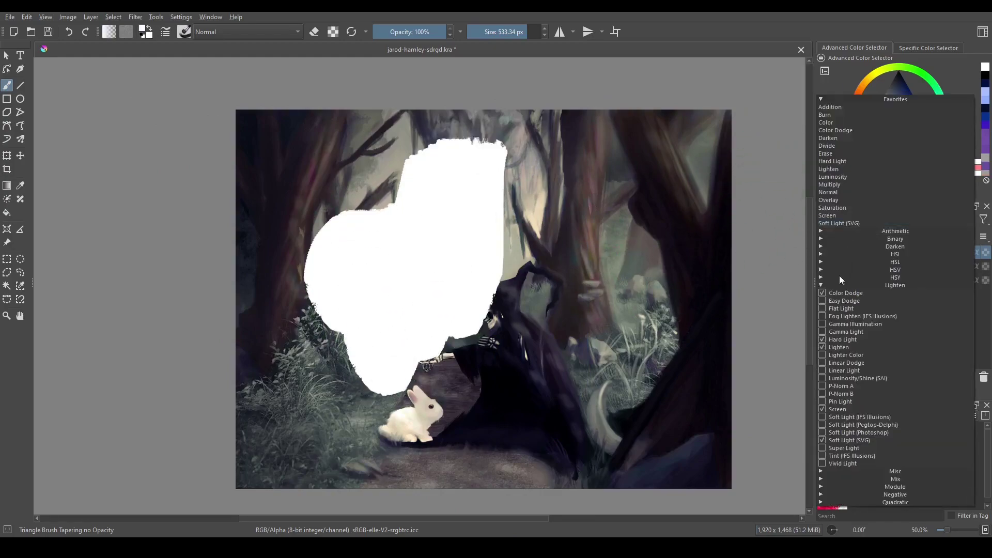
left_click(853, 223)
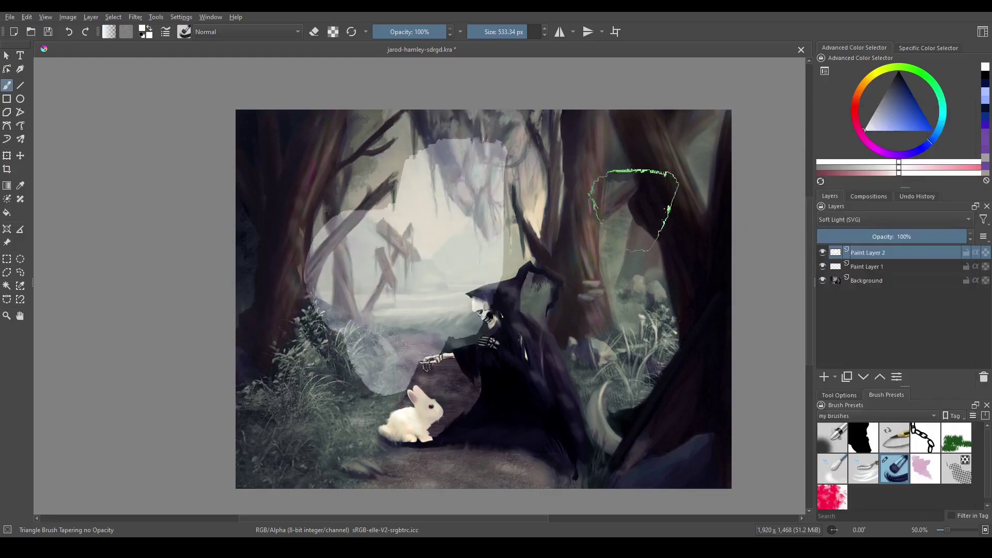
Open the blending mode choices for Paint Layer 2
left_click(840, 218)
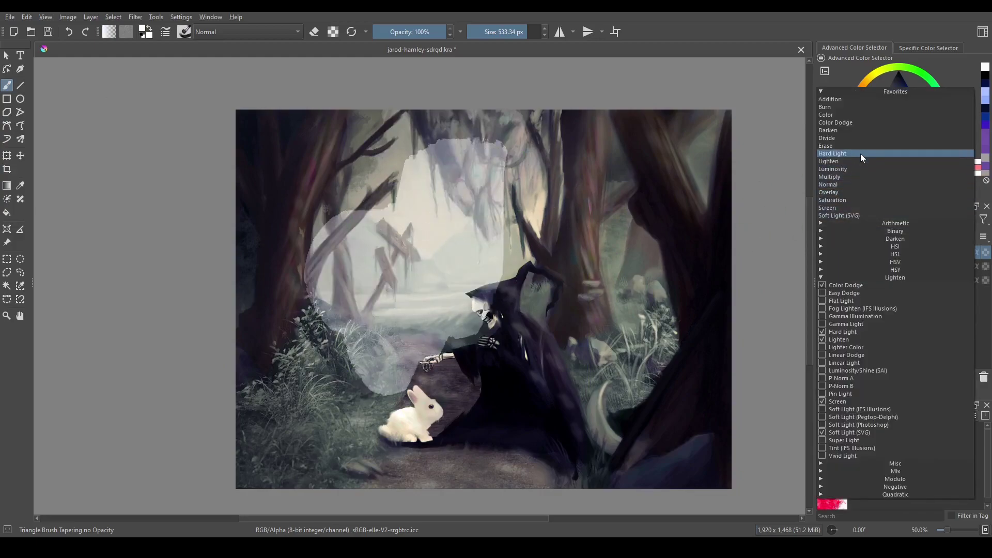